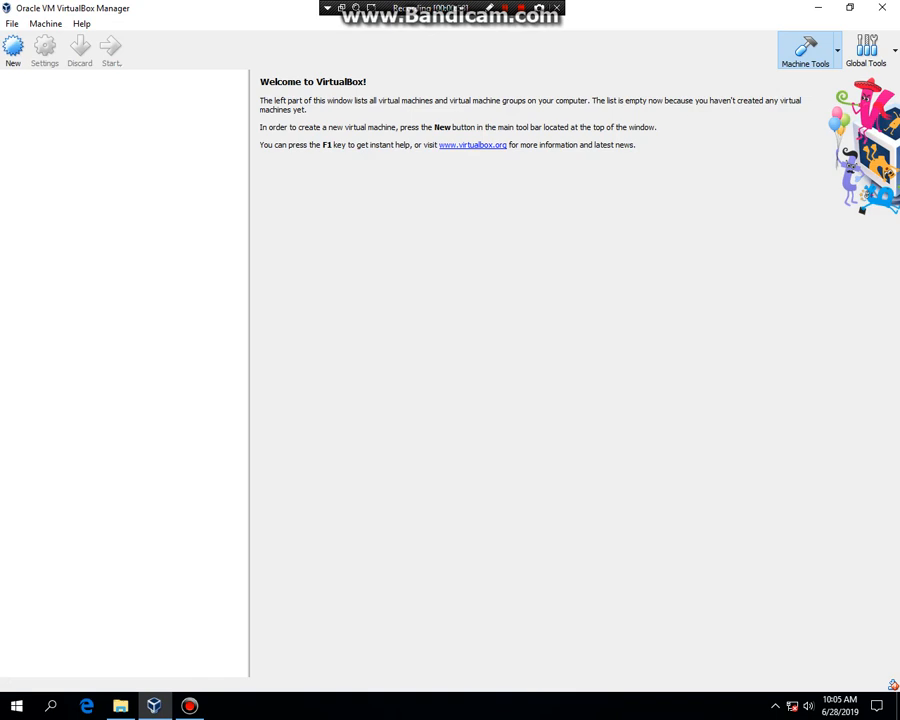
# - Start creating a new virtual machine named ReactOS 0.4.11
pyautogui.click(13, 47)
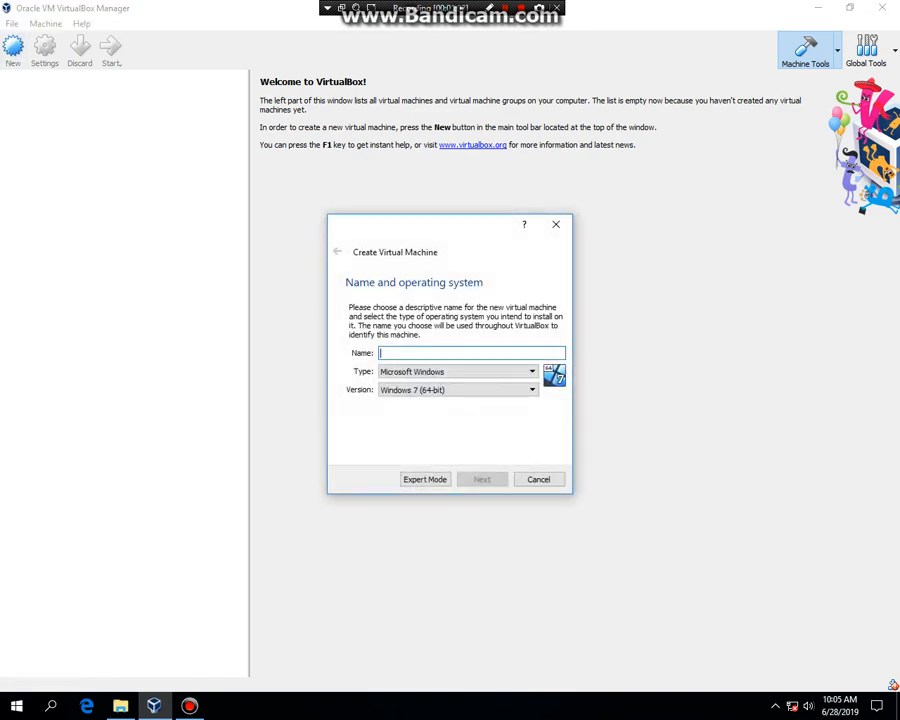
pyautogui.write('Reac')
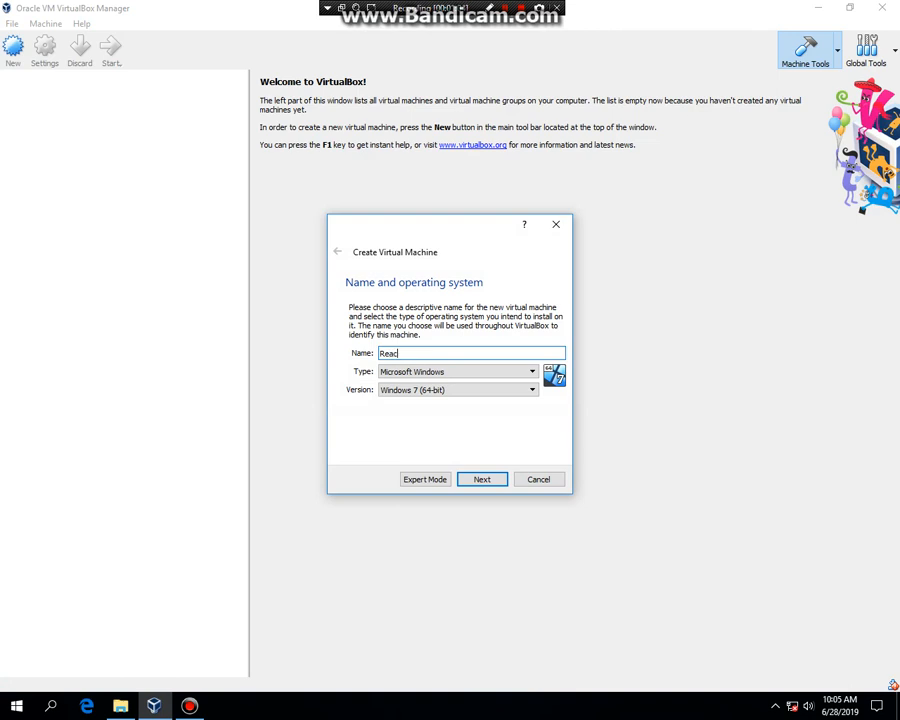
pyautogui.write('tOS 0.4.11')
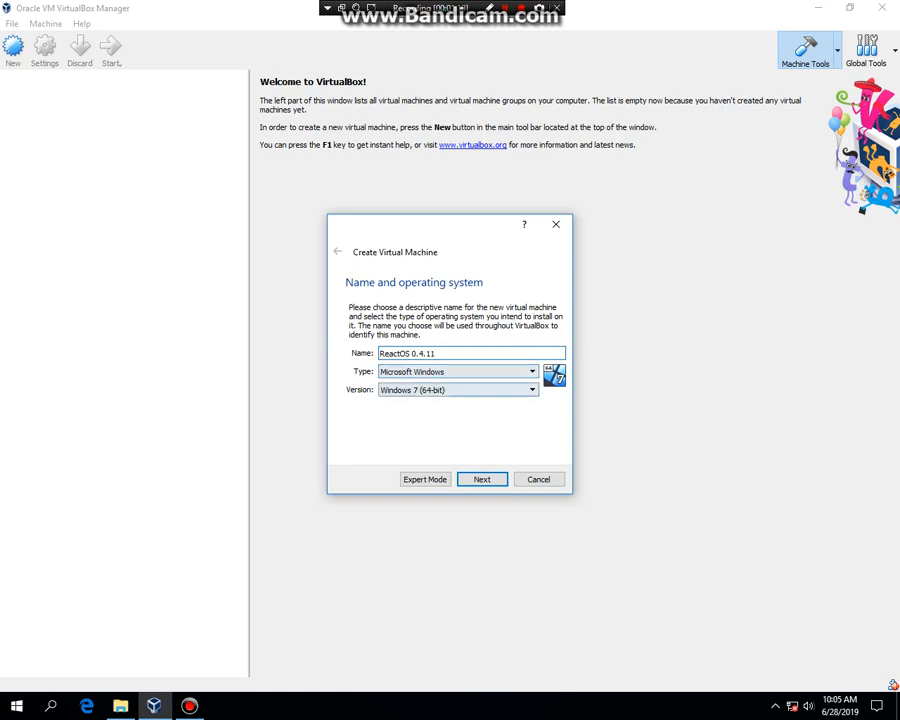
# - Set the new machine's operating system version to Windows XP (64-bit) and continue to the memory settings
pyautogui.press('Tab')
pyautogui.press('Tab')
pyautogui.hotkey('alt', 'Down')
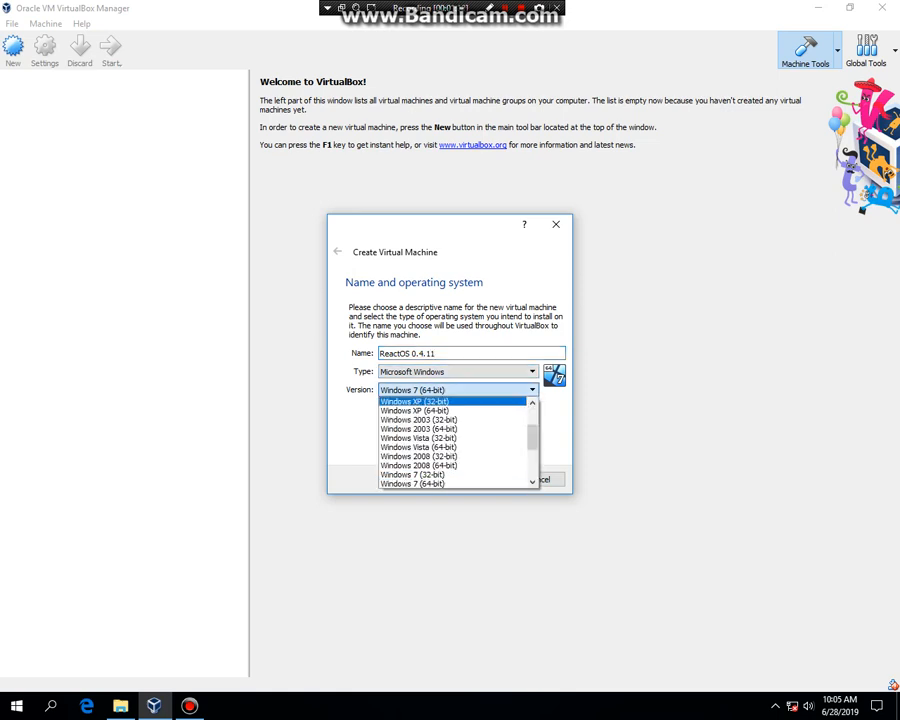
pyautogui.press('Down')
pyautogui.press('Down')
pyautogui.press('Down')
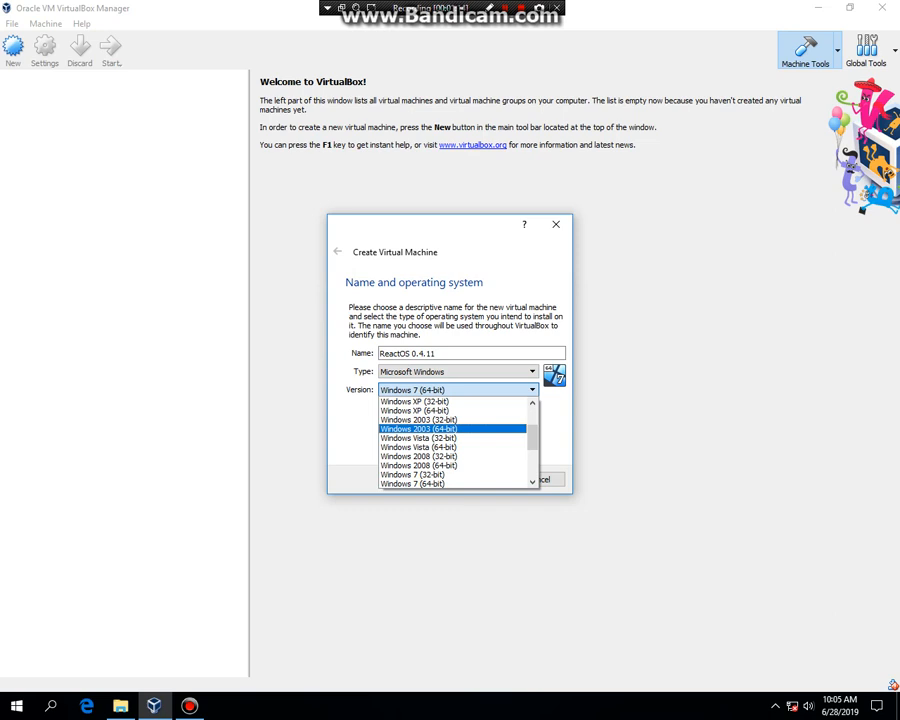
pyautogui.press('Up')
pyautogui.press('Up')
pyautogui.press('Up')
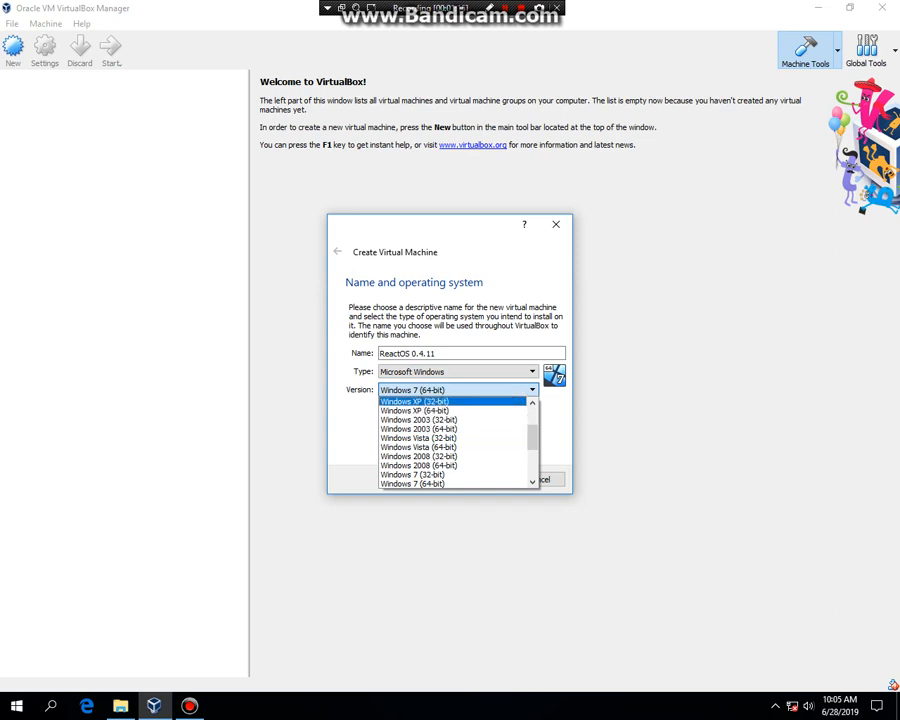
pyautogui.press('Down')
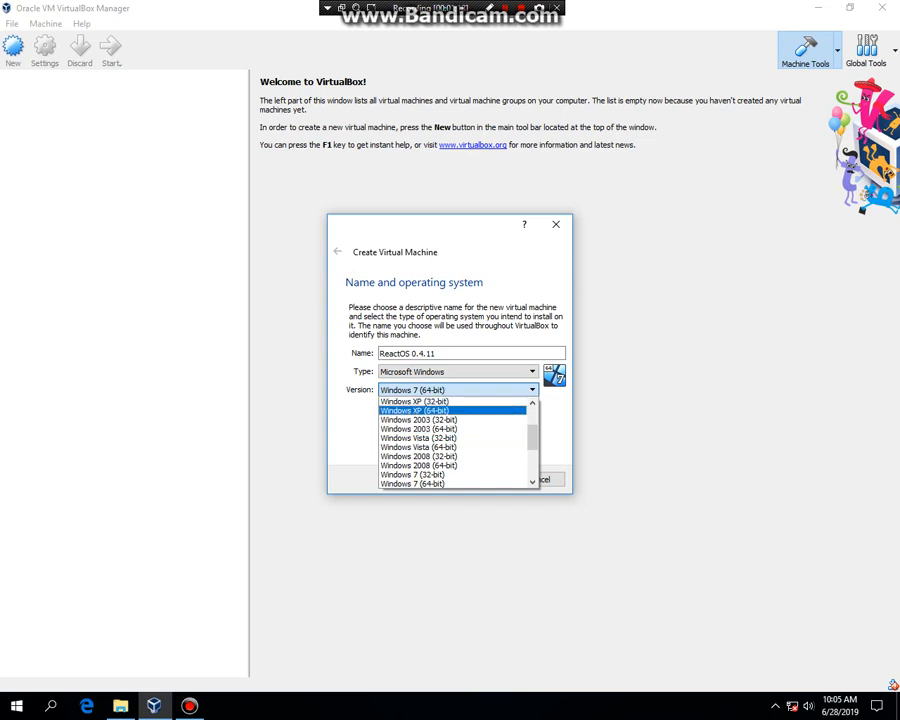
pyautogui.press('Return')
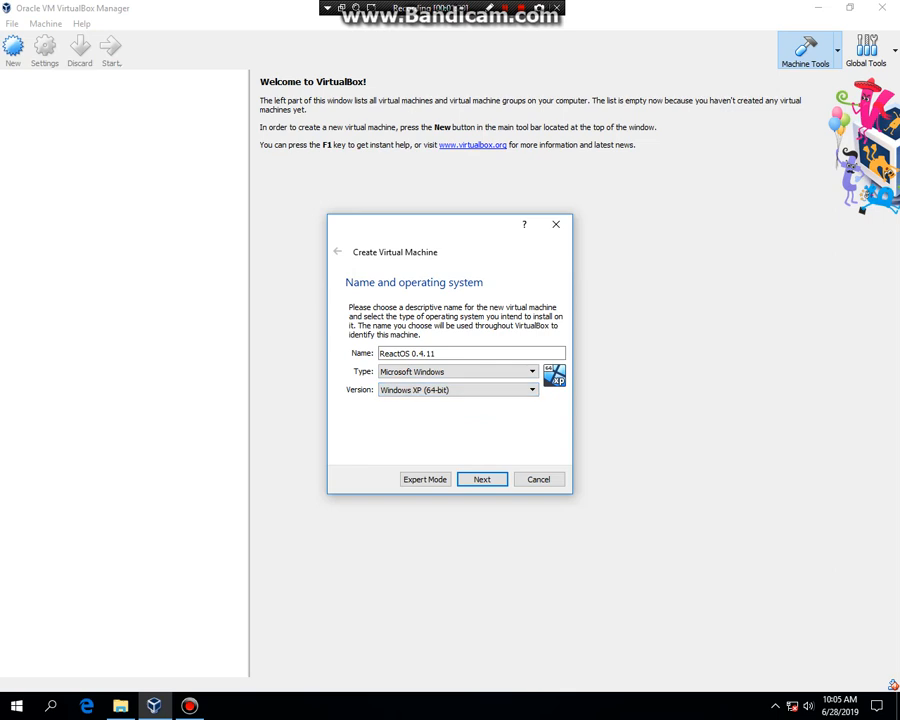
pyautogui.press('Return')
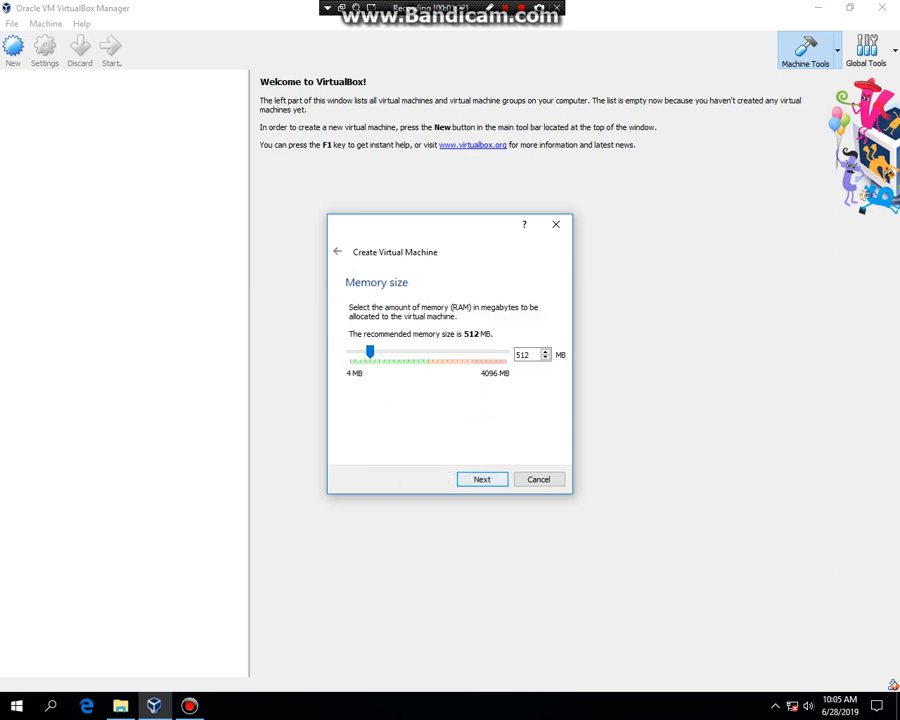
# - Accept 512 MB of memory and create a 10 GB virtual hard disk stored as E:\ReactOS 0.4.11.vdi
pyautogui.press('Return')
pyautogui.press('Return')
pyautogui.press('Return')
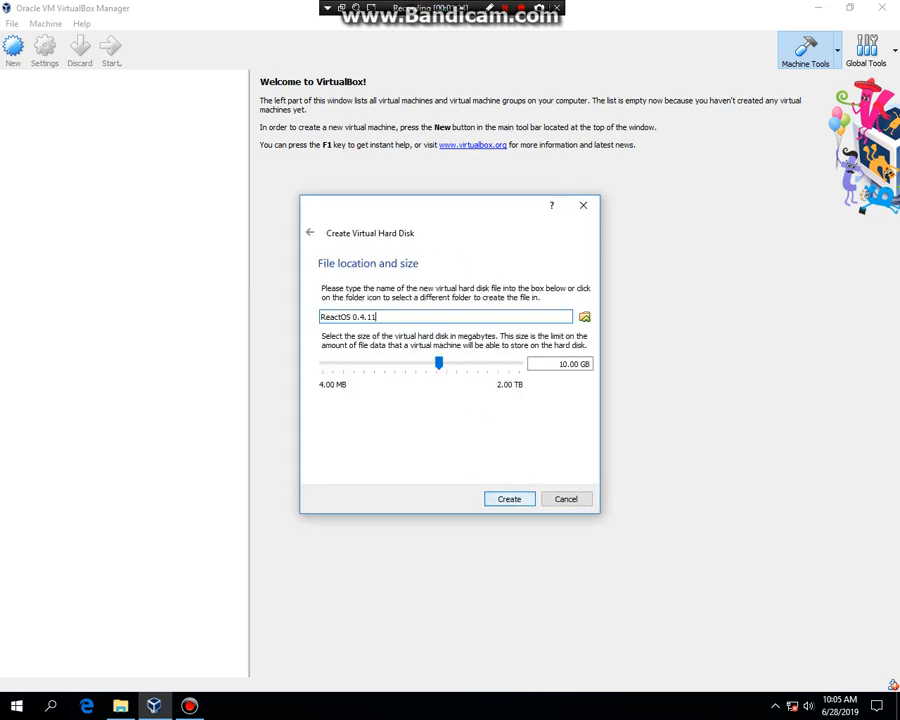
pyautogui.click(585, 317)
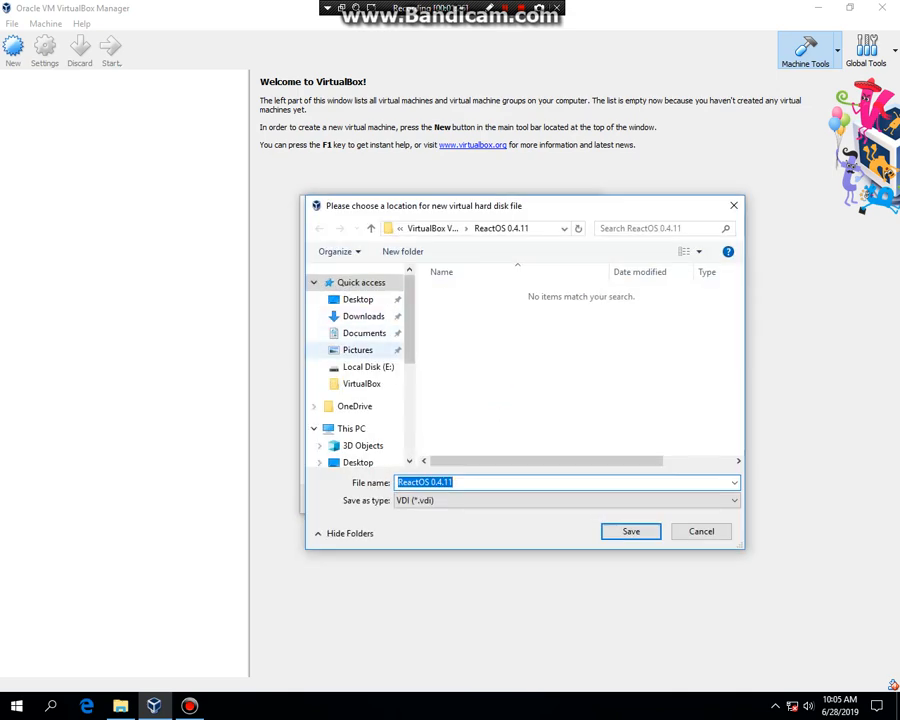
pyautogui.click(368, 367)
pyautogui.click(631, 532)
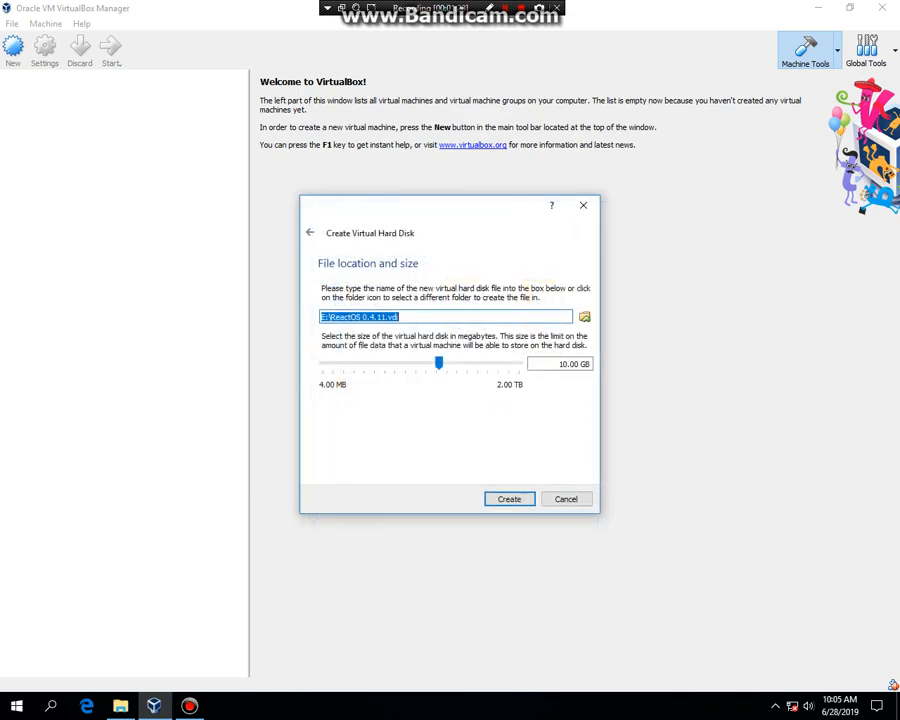
pyautogui.click(510, 499)
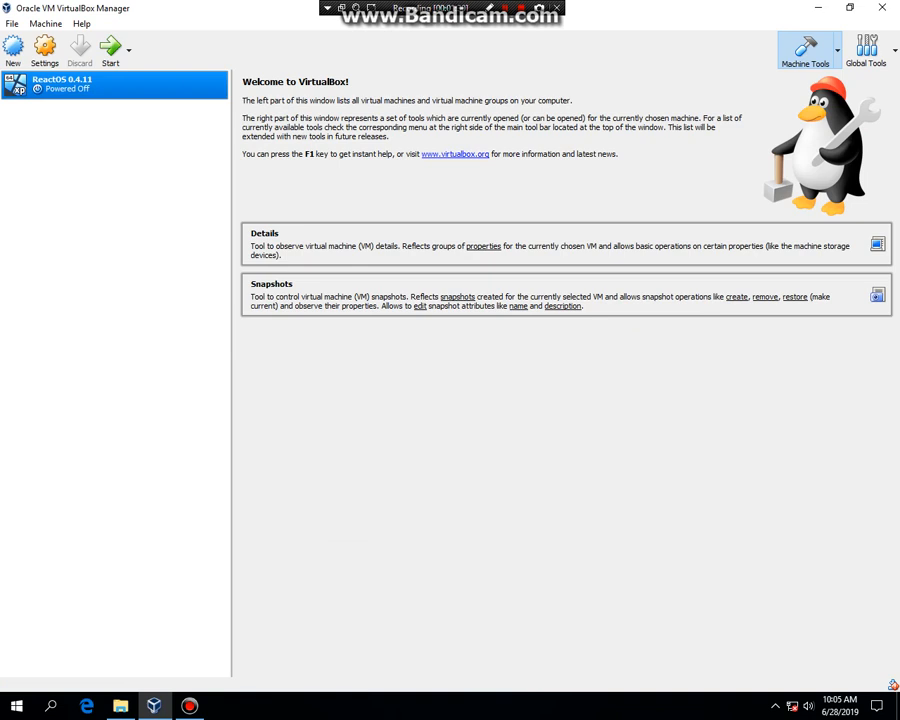
# - Insert the ReactOS-0.4.11.iso image into the virtual machine's empty optical drive and save the settings
pyautogui.click(44, 46)
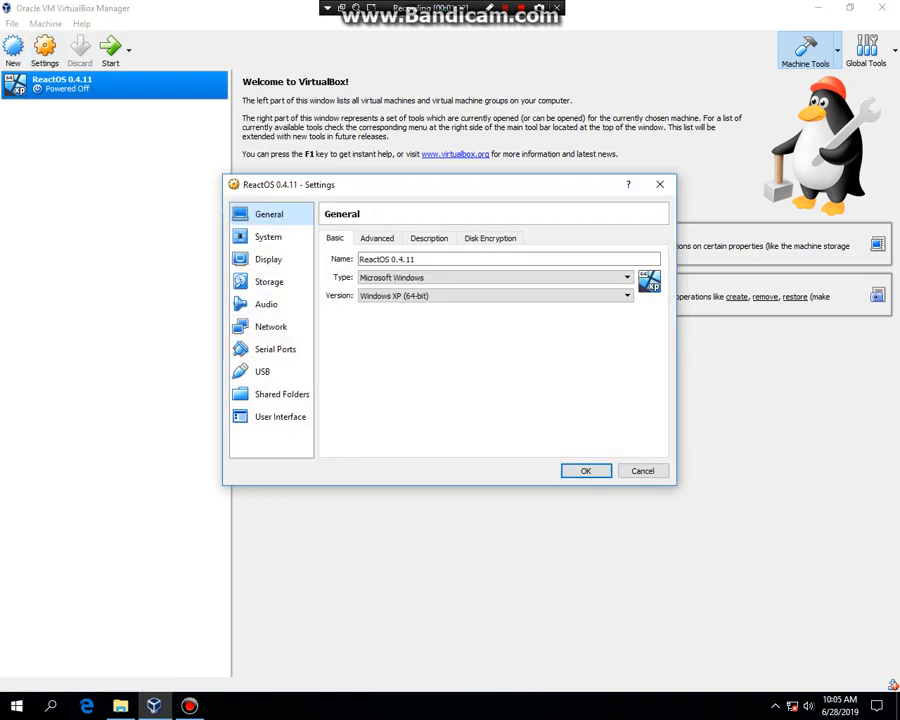
pyautogui.click(269, 282)
pyautogui.click(362, 286)
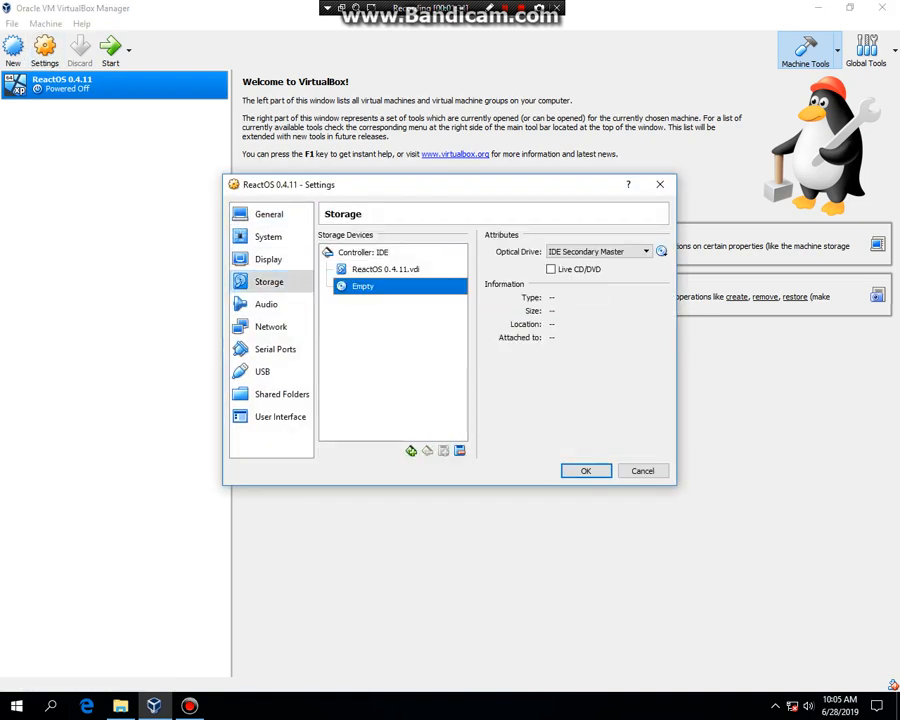
pyautogui.click(661, 252)
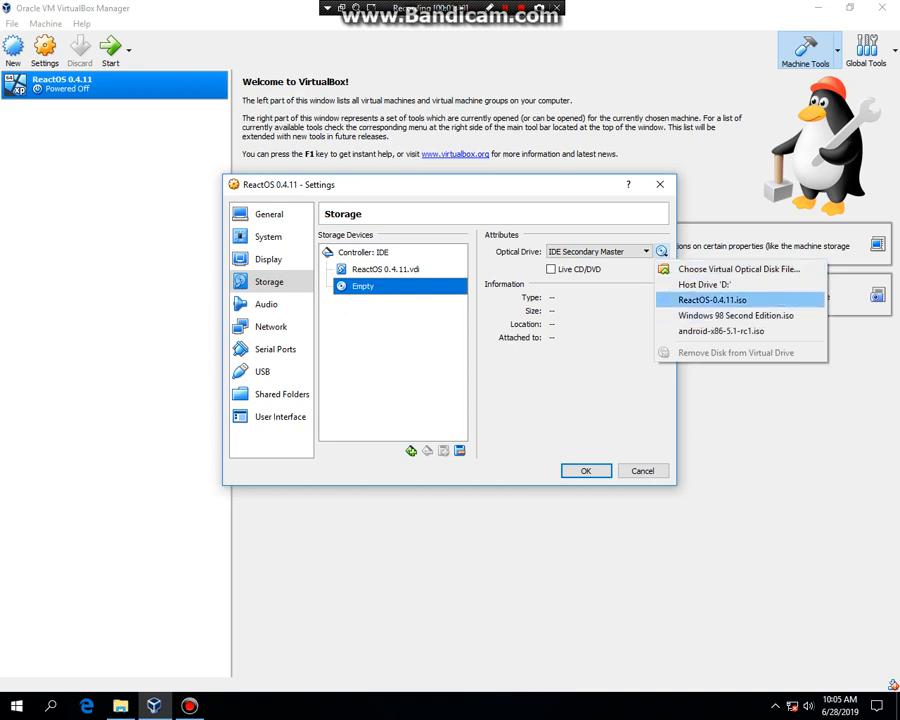
pyautogui.click(712, 300)
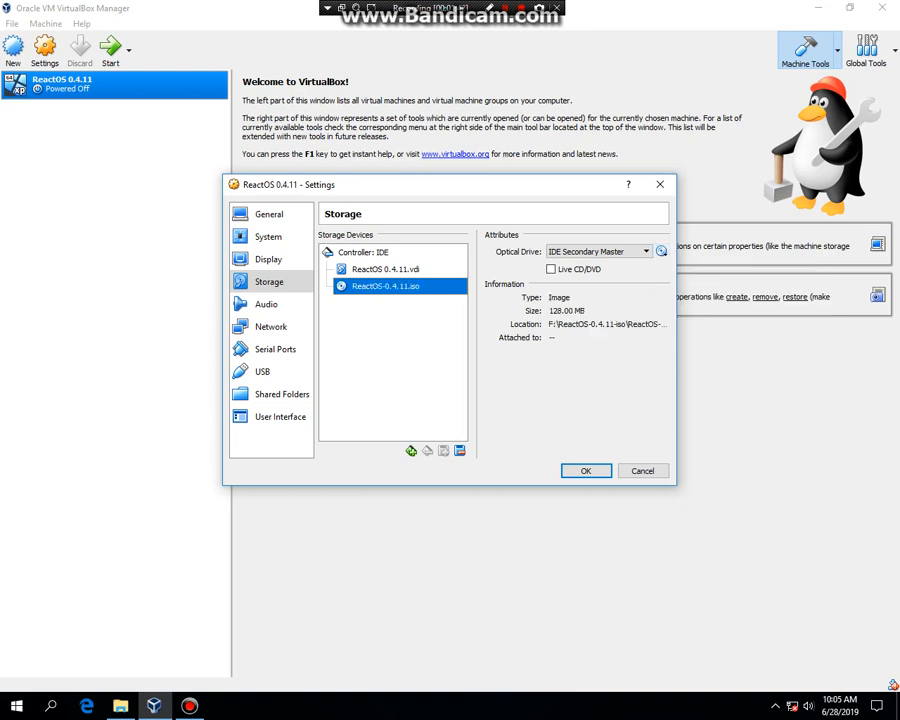
pyautogui.press('Return')
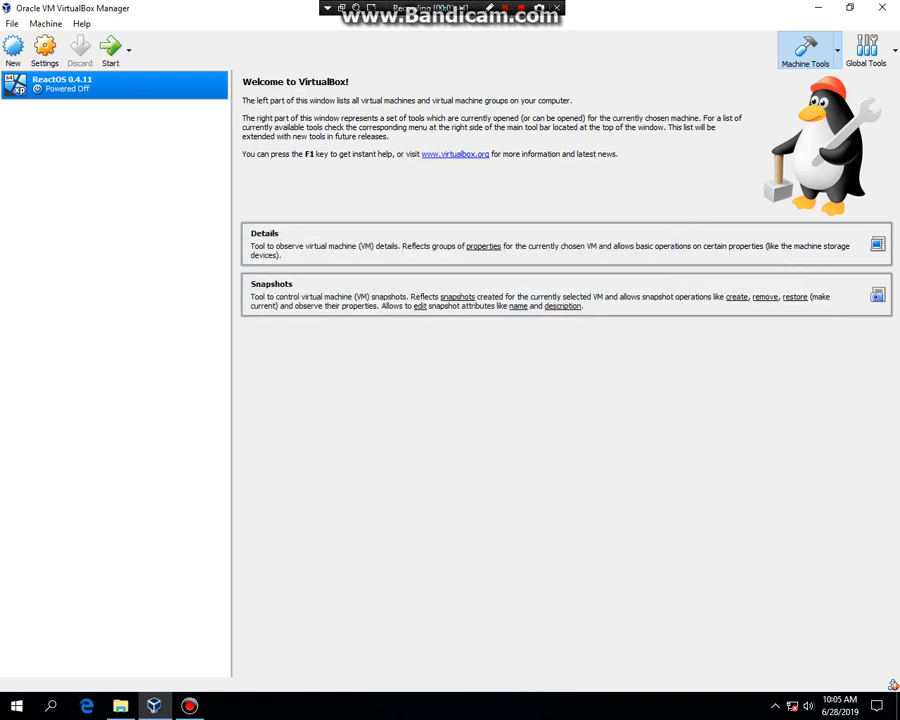
# - Start the ReactOS 0.4.11 virtual machine and choose English (United States) as the setup language
pyautogui.click(110, 48)
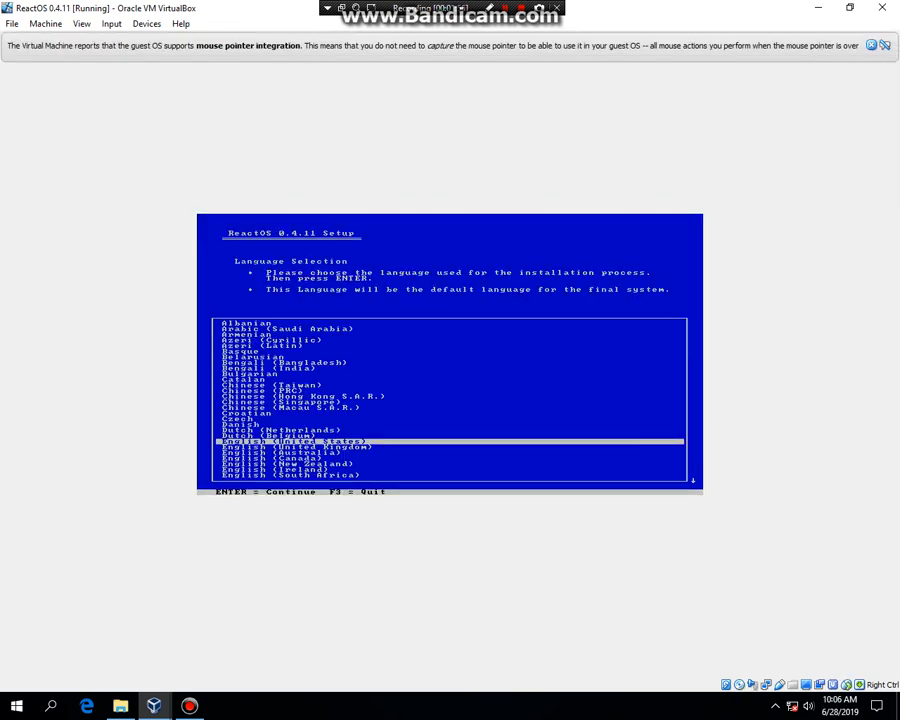
pyautogui.press('Up')
pyautogui.press('Down')
pyautogui.press('Up')
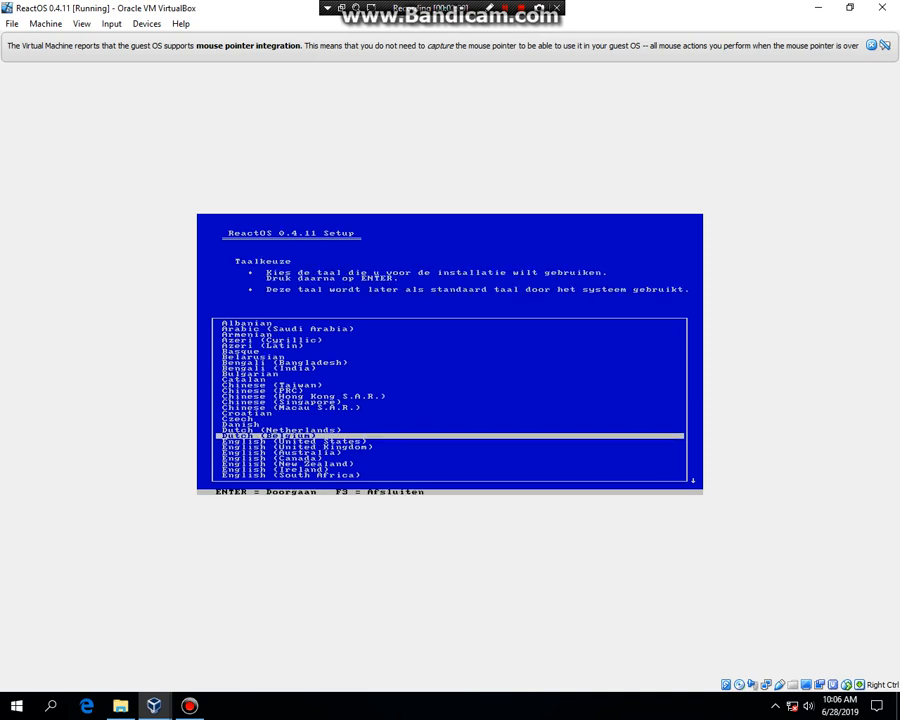
pyautogui.press('Down')
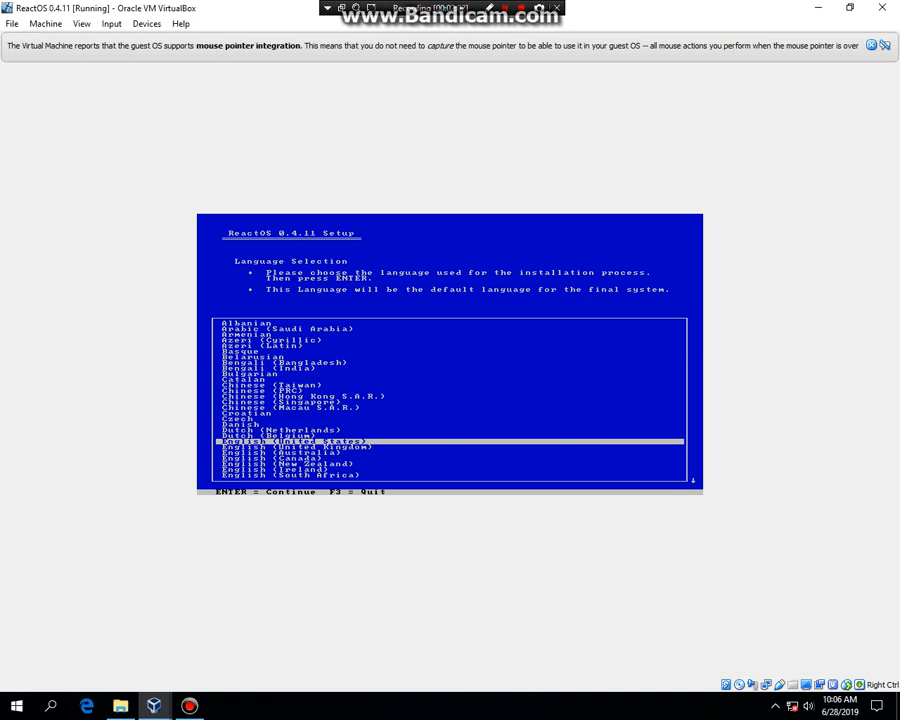
pyautogui.press('Down')
pyautogui.press('Up')
pyautogui.press('Down')
pyautogui.press('Up')
pyautogui.press('Return')
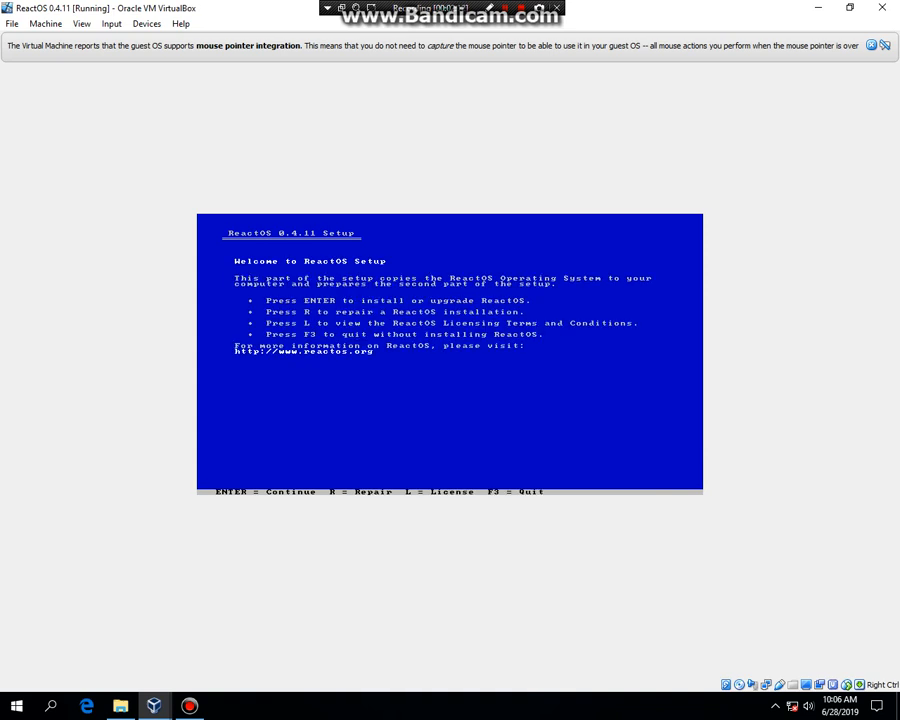
# - Begin the ReactOS installation, continue past the version status notice, and accept the default device settings
pyautogui.press('Return')
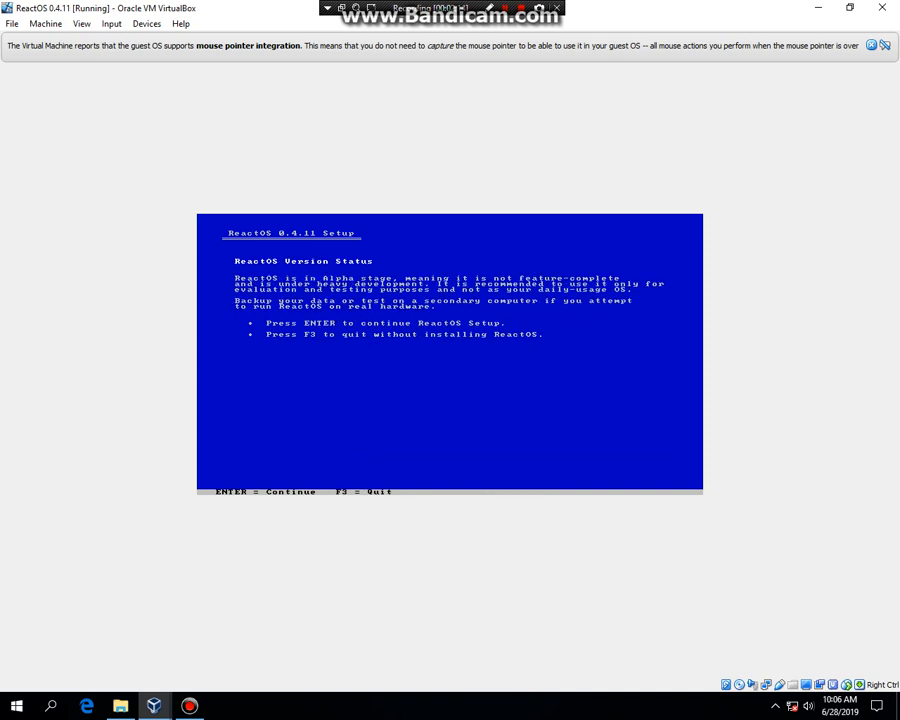
pyautogui.press('Return')
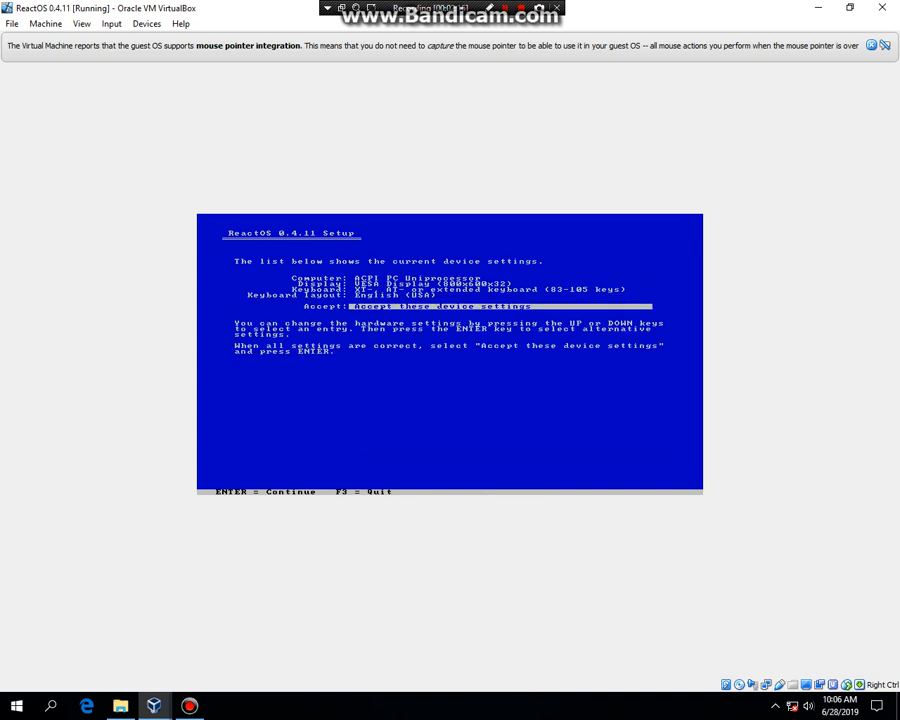
pyautogui.press('Return')
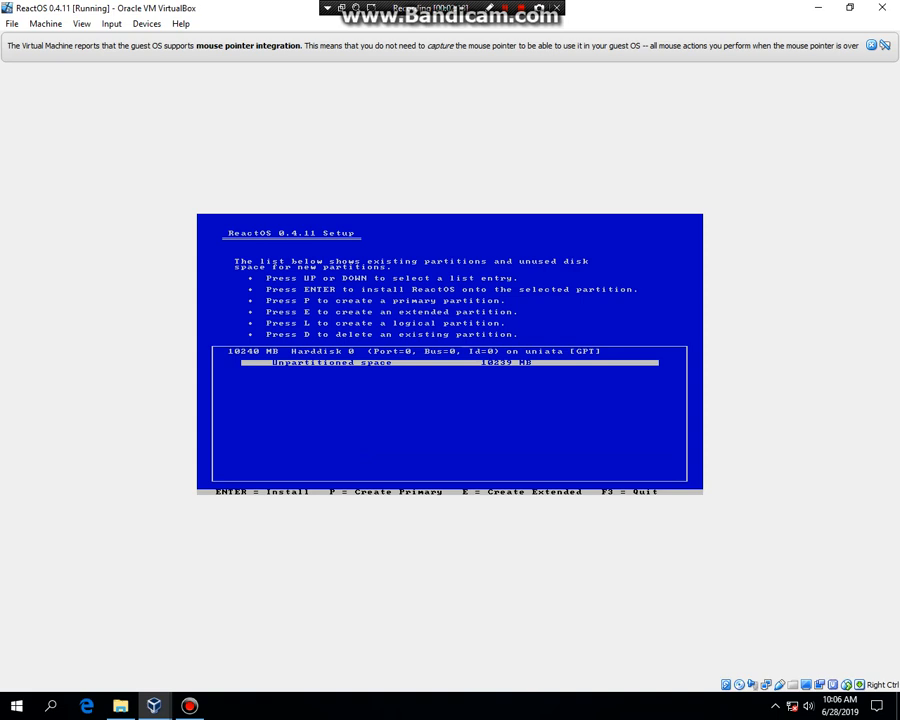
# - Install ReactOS onto the unpartitioned space, formatting the new partition as FAT with quick format
pyautogui.press('Return')
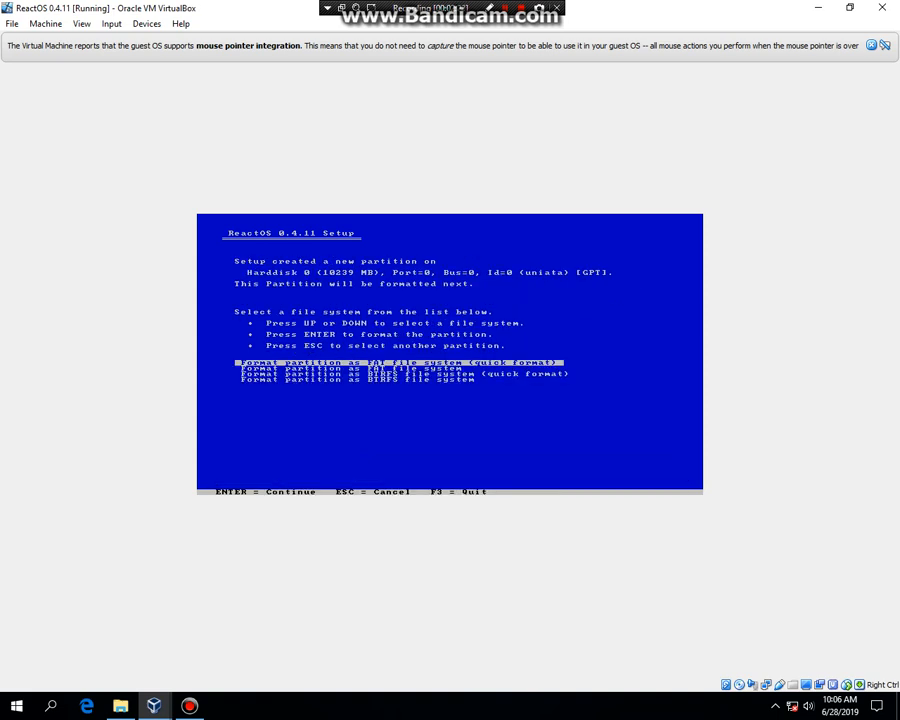
pyautogui.press('Down')
pyautogui.press('Up')
pyautogui.press('Down')
pyautogui.press('Down')
pyautogui.press('Down')
pyautogui.press('Up')
pyautogui.press('Up')
pyautogui.press('Up')
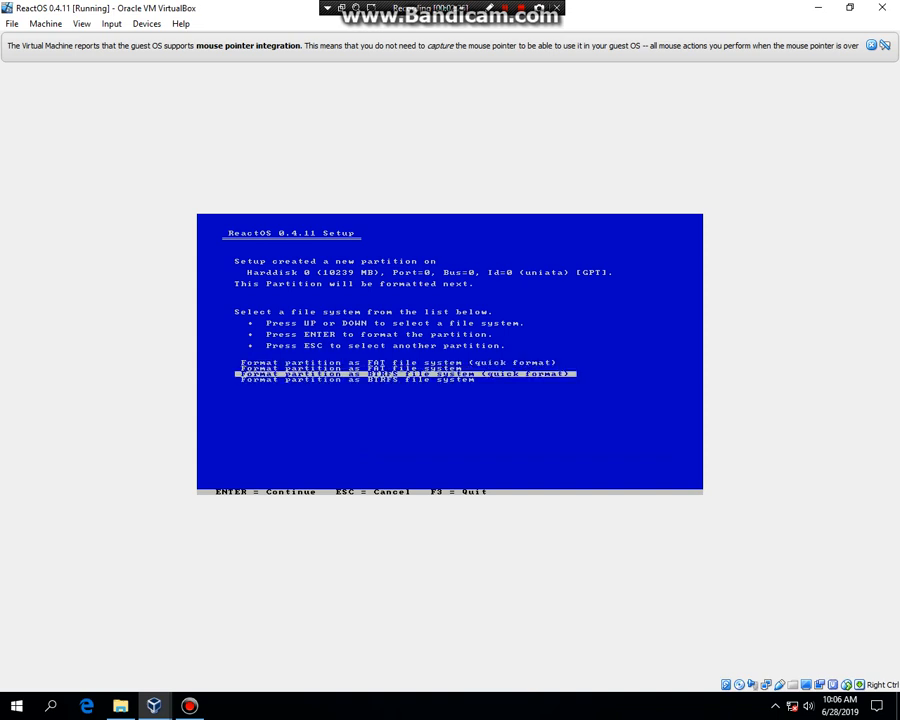
pyautogui.press('Down')
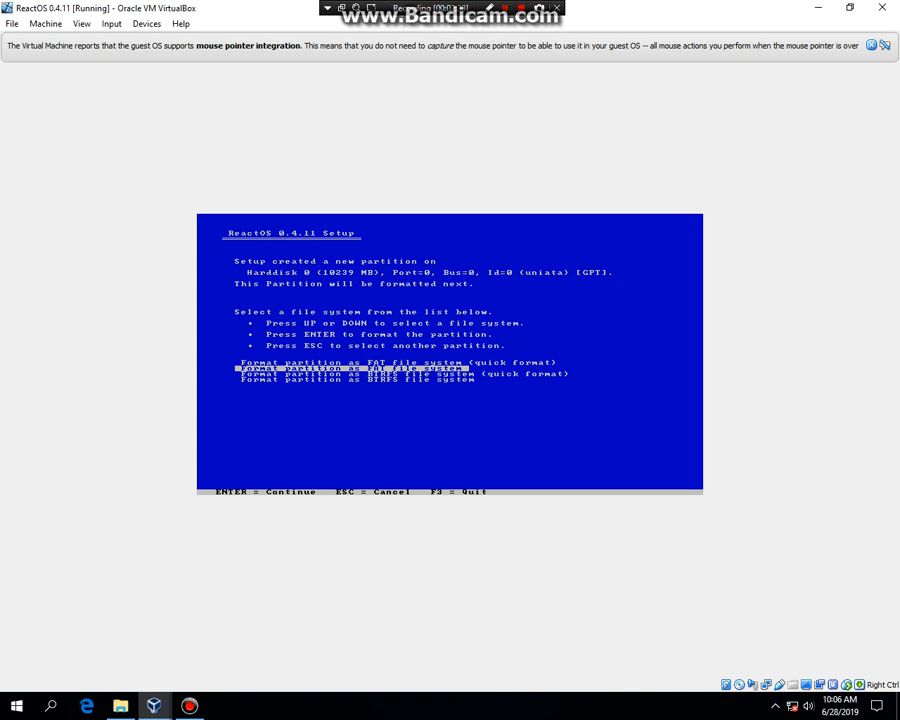
pyautogui.press('Up')
pyautogui.press('Down')
pyautogui.press('Down')
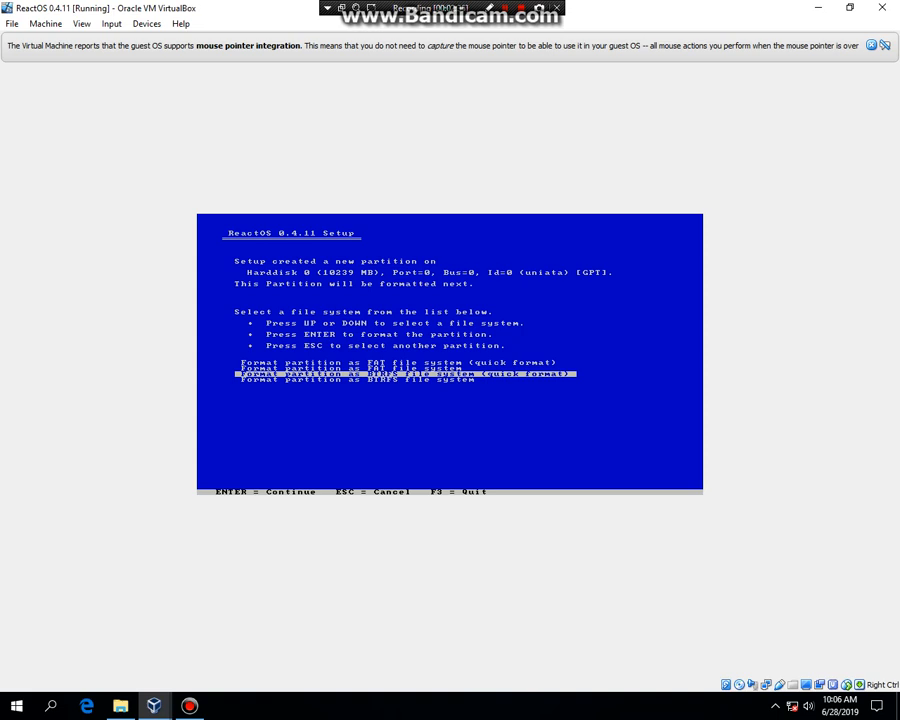
pyautogui.press('Down')
pyautogui.press('Up')
pyautogui.press('Up')
pyautogui.press('Up')
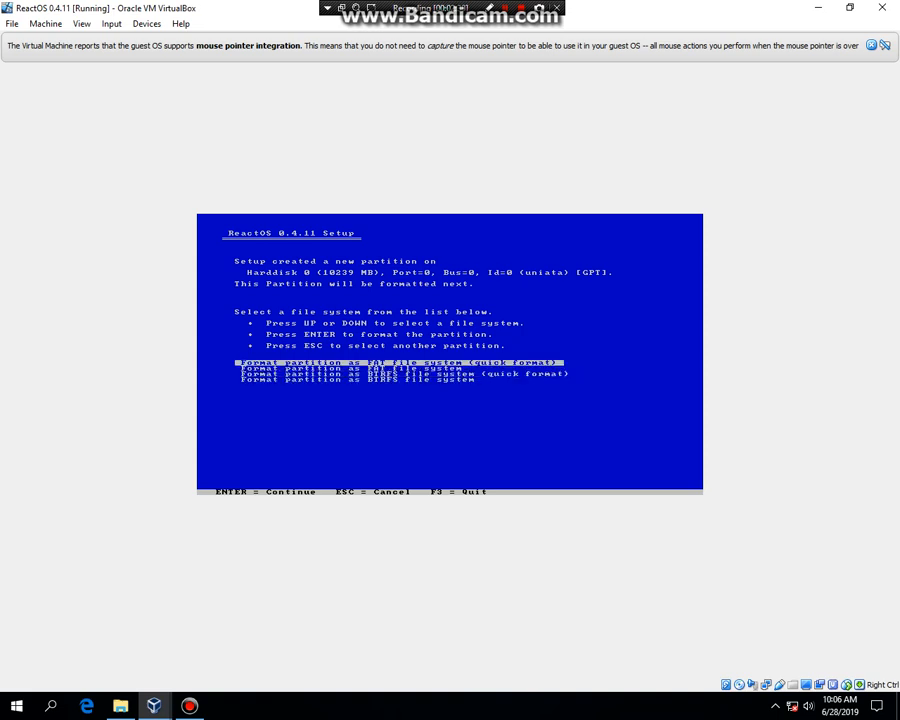
pyautogui.press('Return')
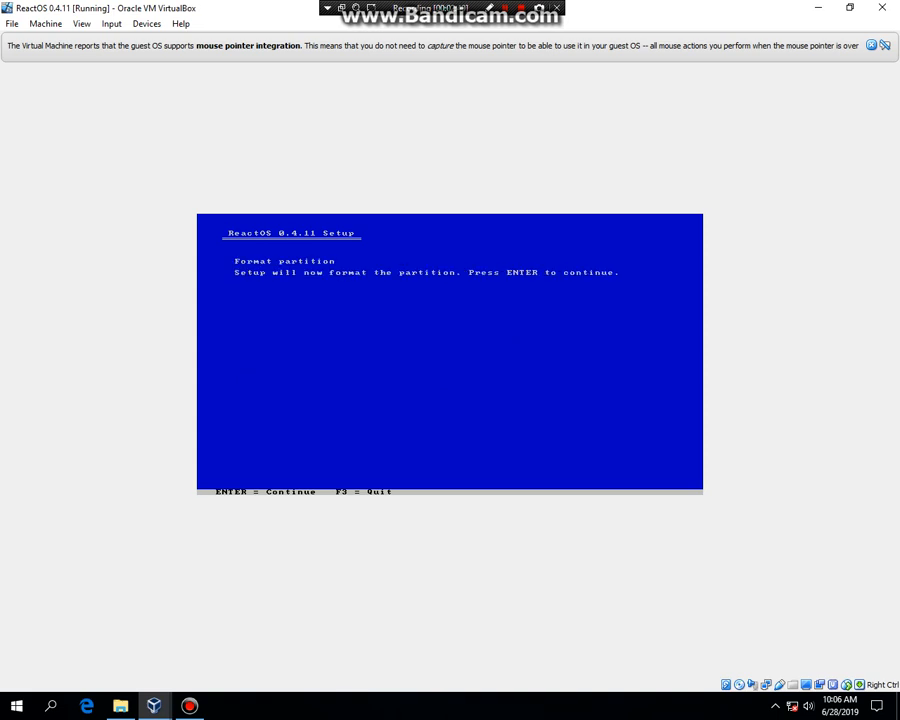
pyautogui.press('Return')
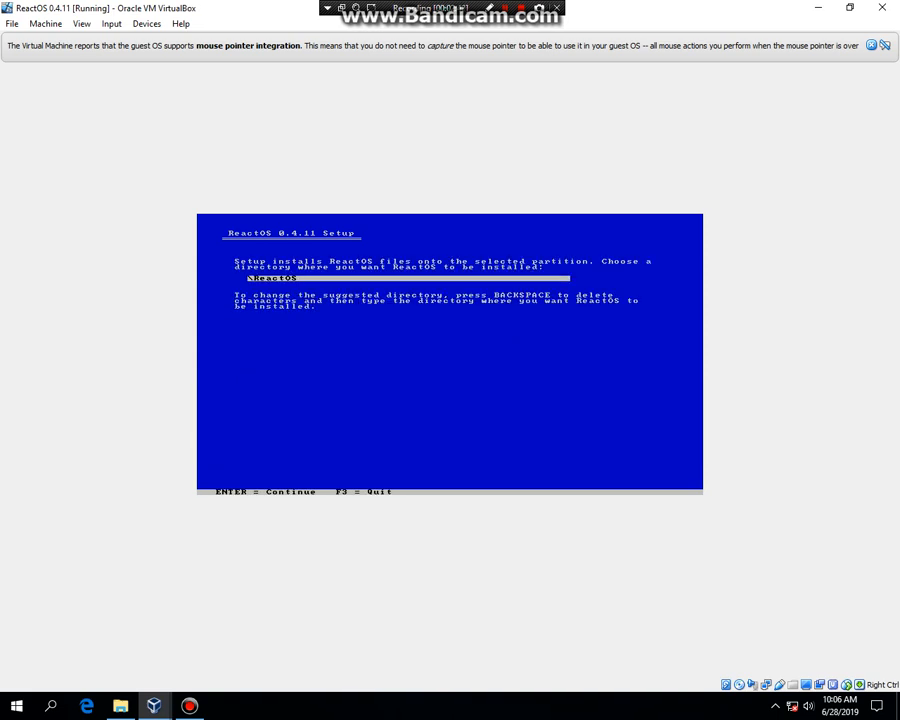
# - Accept \ReactOS as the installation directory and install the bootloader on the hard disk (MBR and VBR)
pyautogui.press('Return')
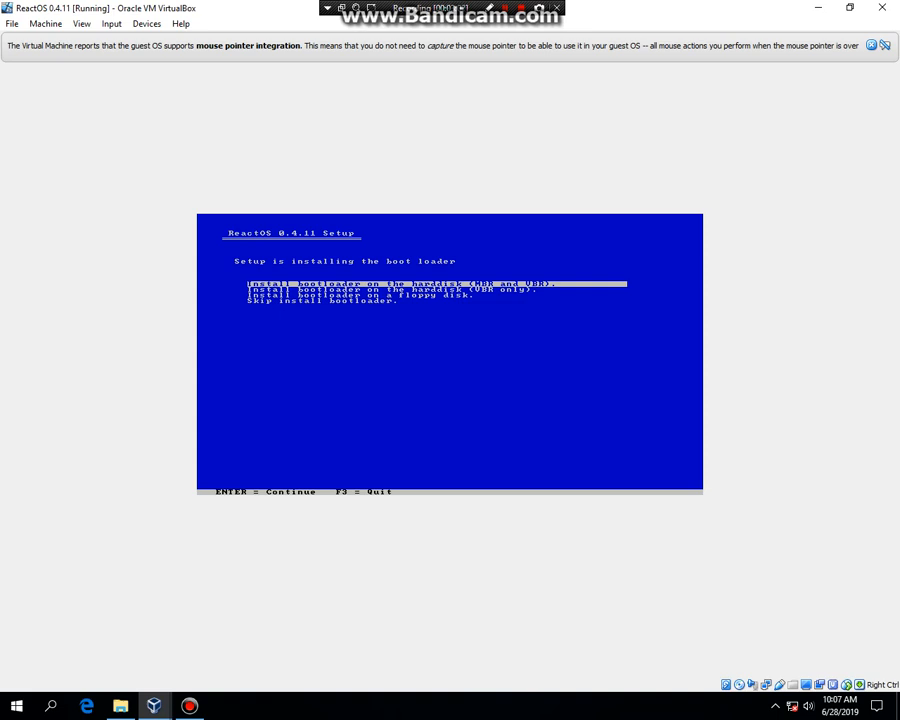
pyautogui.press('Return')
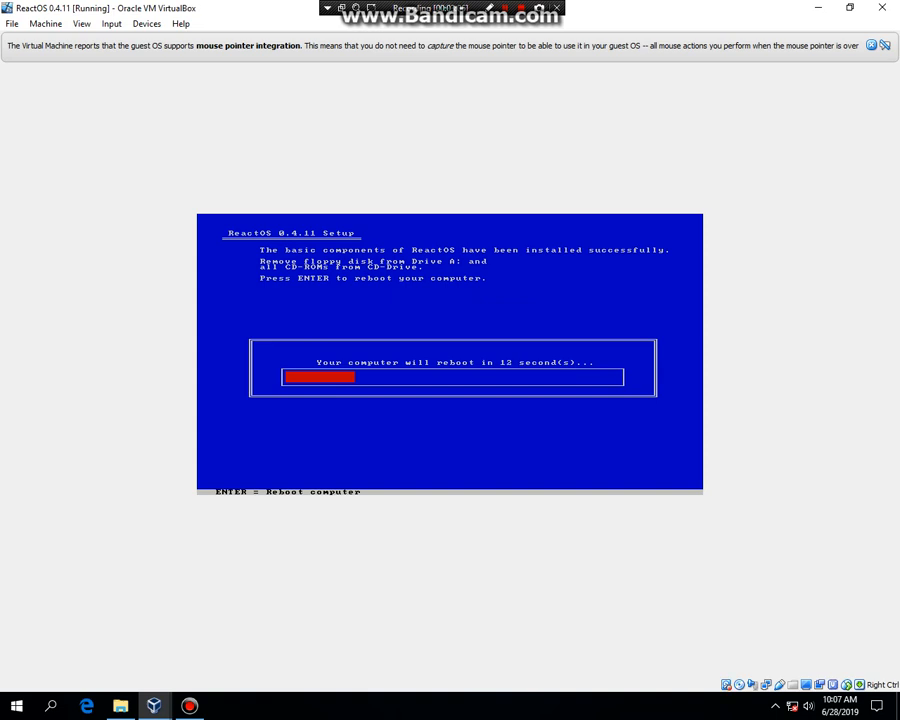
# - Remove the installation disc from the virtual optical drive and reboot the virtual machine
pyautogui.rightClick(739, 685)
pyautogui.click(790, 675)
pyautogui.press('Return')
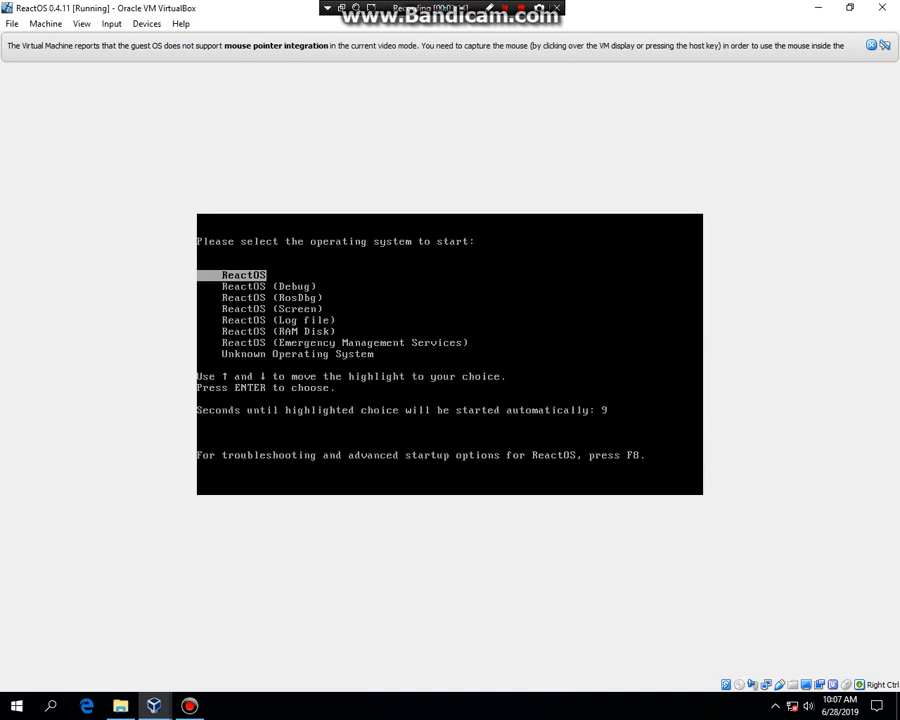
# - Start ReactOS and advance through setup past the welcome and acknowledgements, keeping the default regional settings
pyautogui.press('Return')
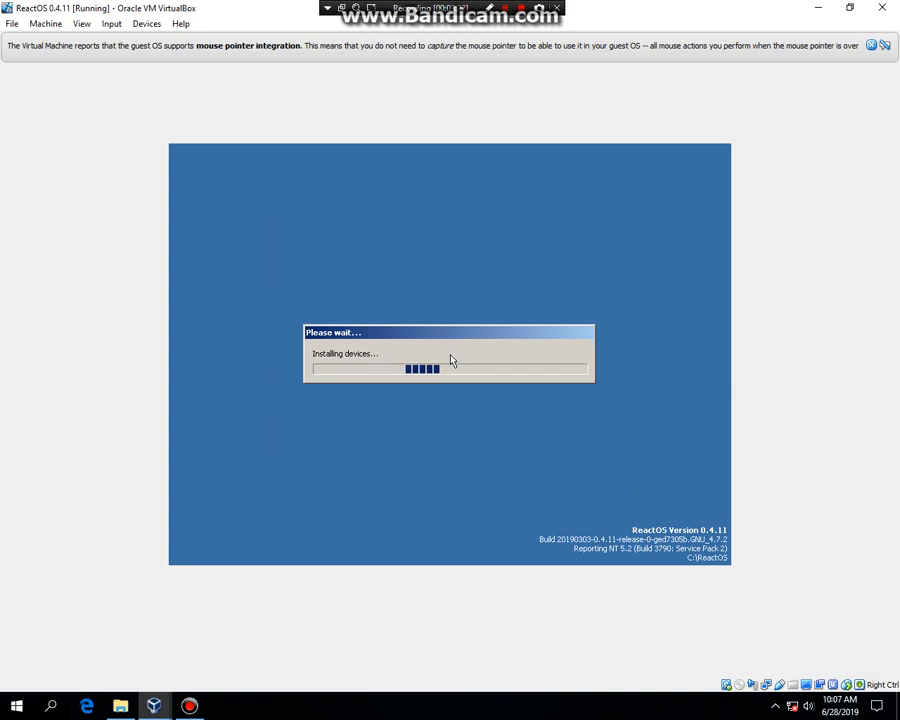
pyautogui.click(512, 472)
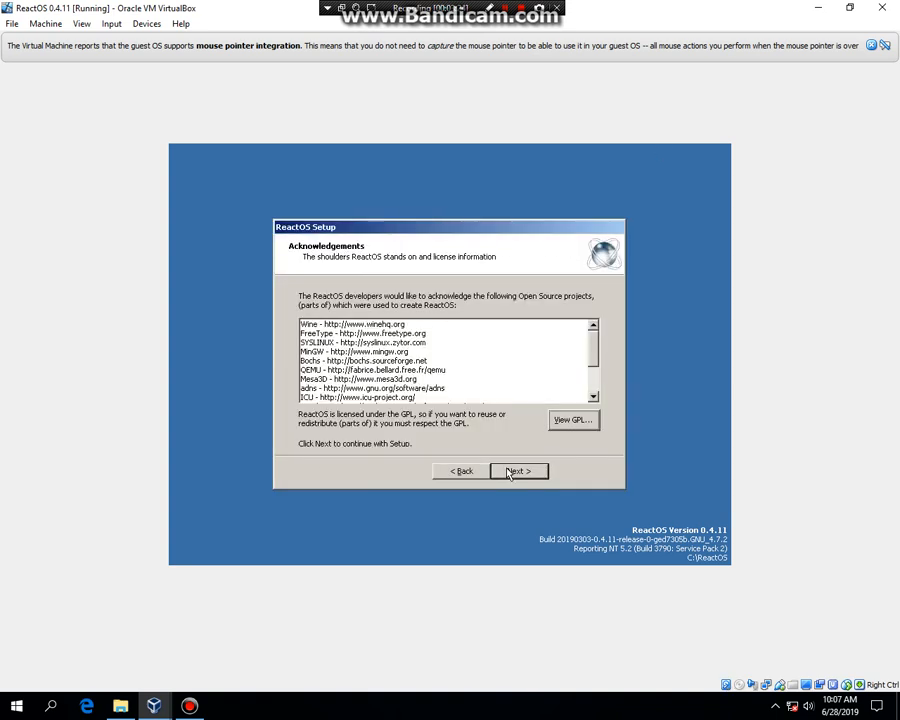
pyautogui.click(511, 473)
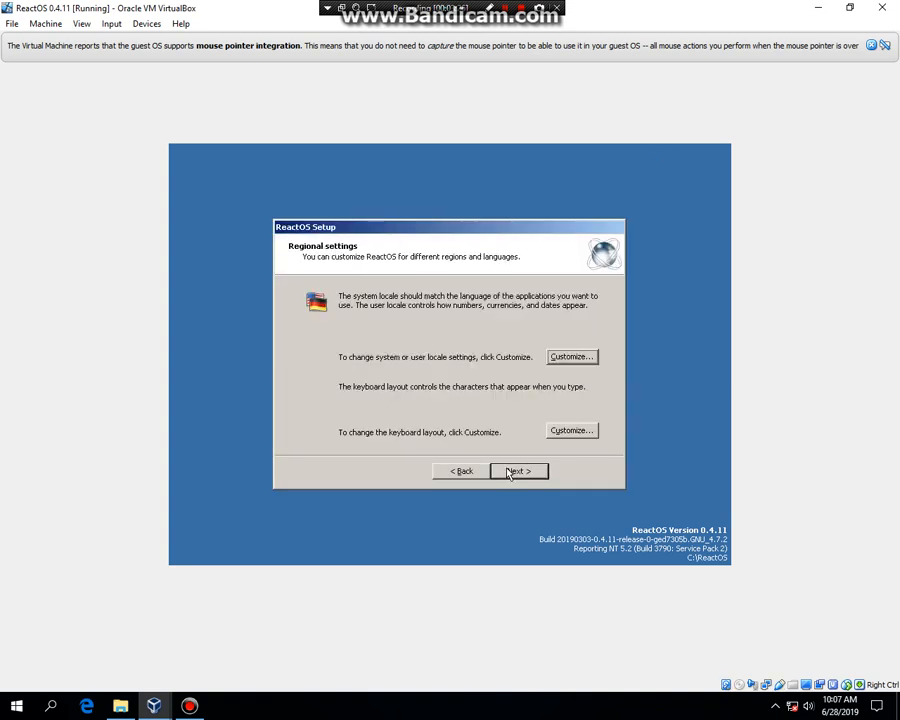
pyautogui.click(510, 473)
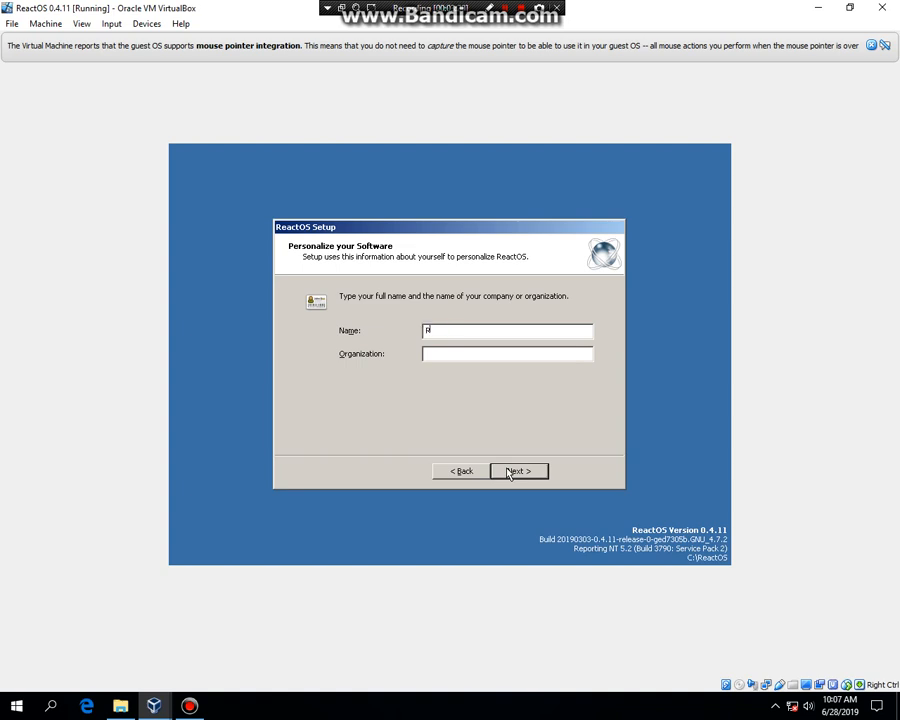
# - Enter the owner's name and replace the suggested computer name's ending with 0411, leaving the administrator password blank
pyautogui.write('uben')
pyautogui.click(520, 474)
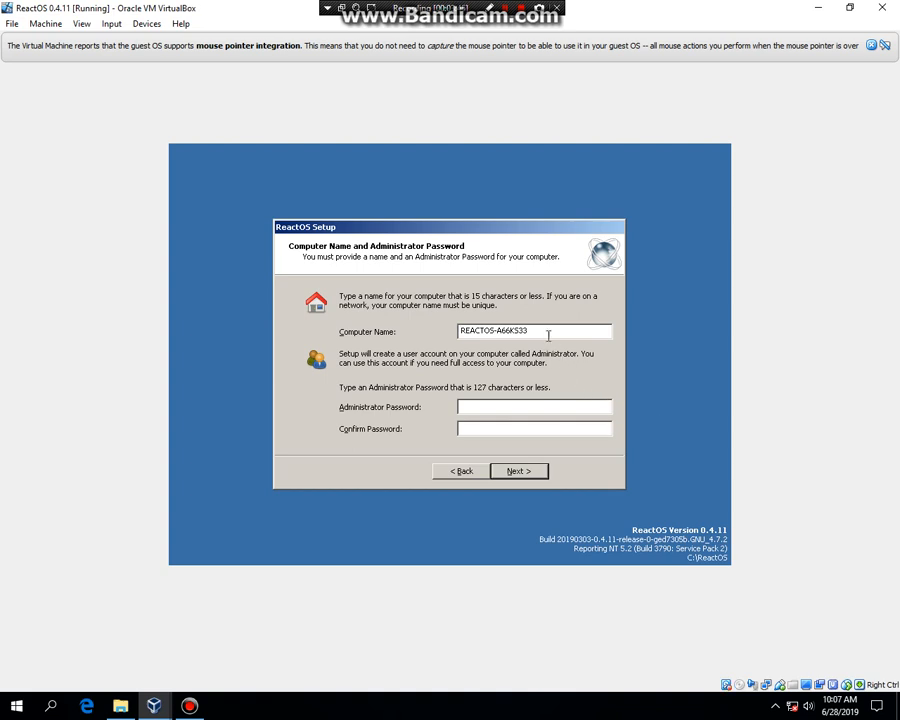
pyautogui.moveTo(528, 331); pyautogui.dragTo(493, 347)
pyautogui.press('BackSpace')
pyautogui.write('0411')
pyautogui.click(506, 475)
# - Keep the Classic theme, Typical network settings and WORKGROUP membership, and finish ReactOS Setup to restart the virtual machine
pyautogui.click(505, 475)
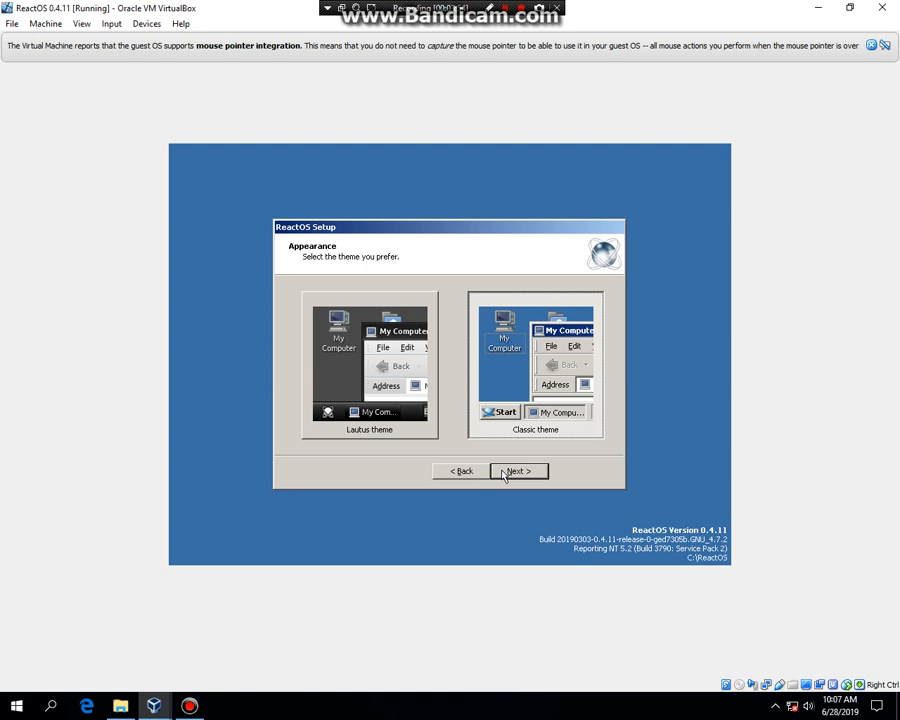
pyautogui.click(504, 475)
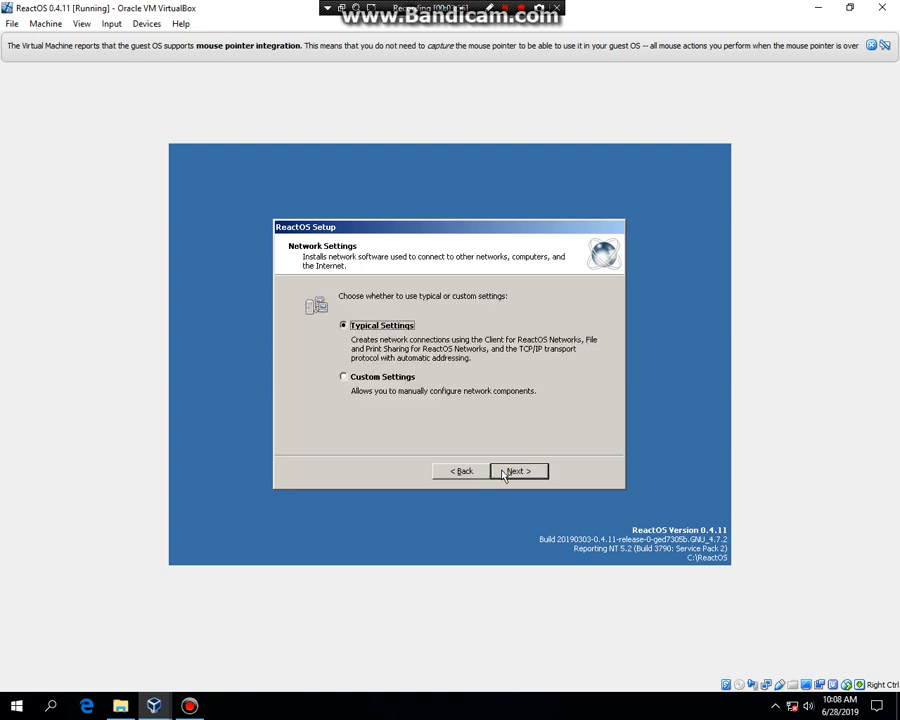
pyautogui.click(504, 475)
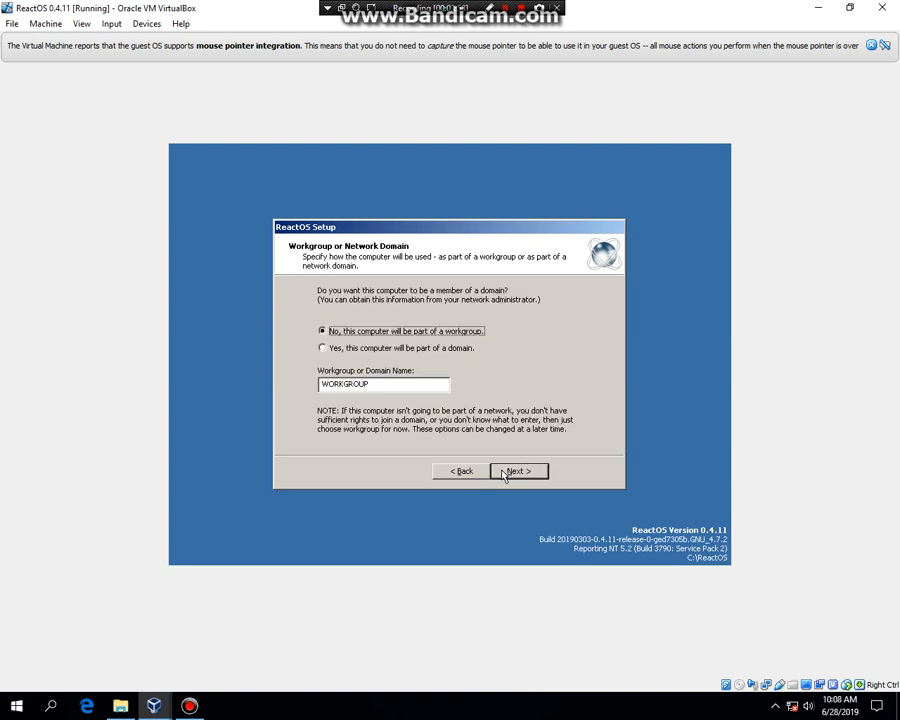
pyautogui.click(504, 475)
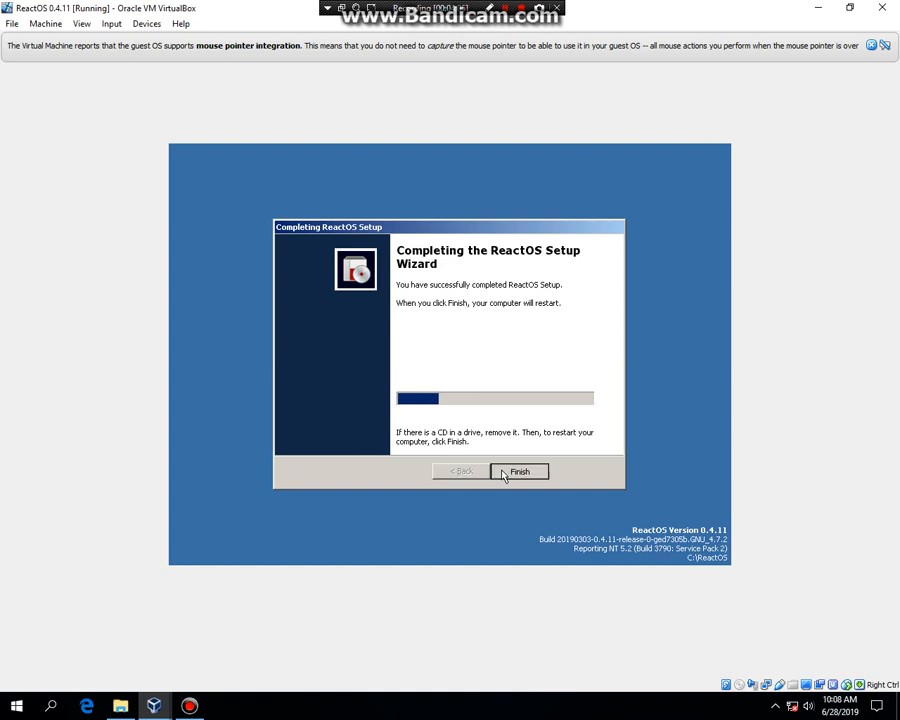
pyautogui.click(504, 475)
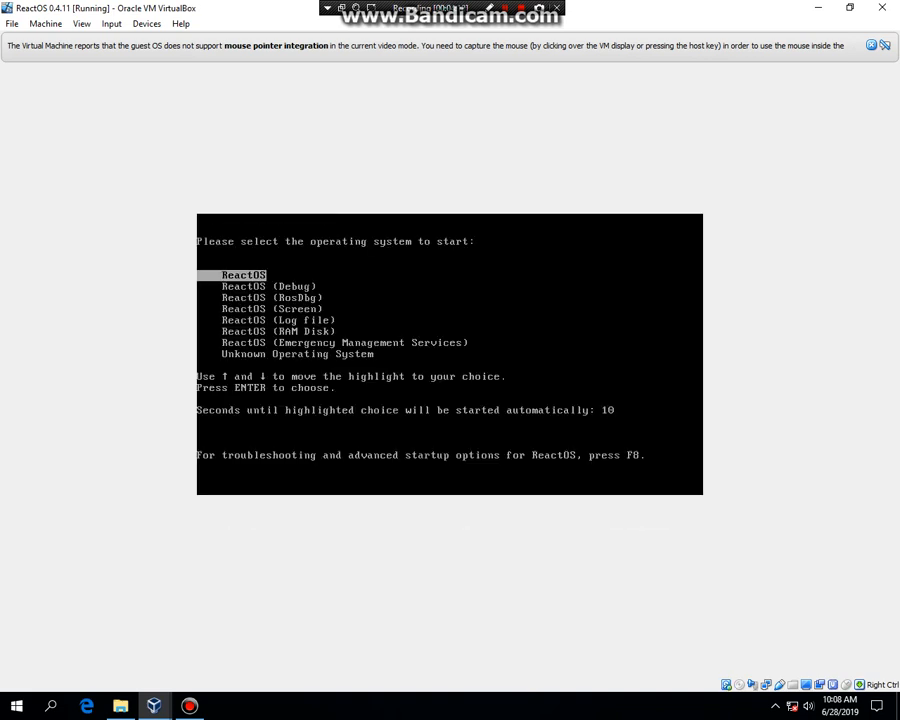
# - Boot the installed ReactOS and cancel the New Hardware Wizards, including those for the Ethernet controller and multimedia audio device
pyautogui.press('Return')
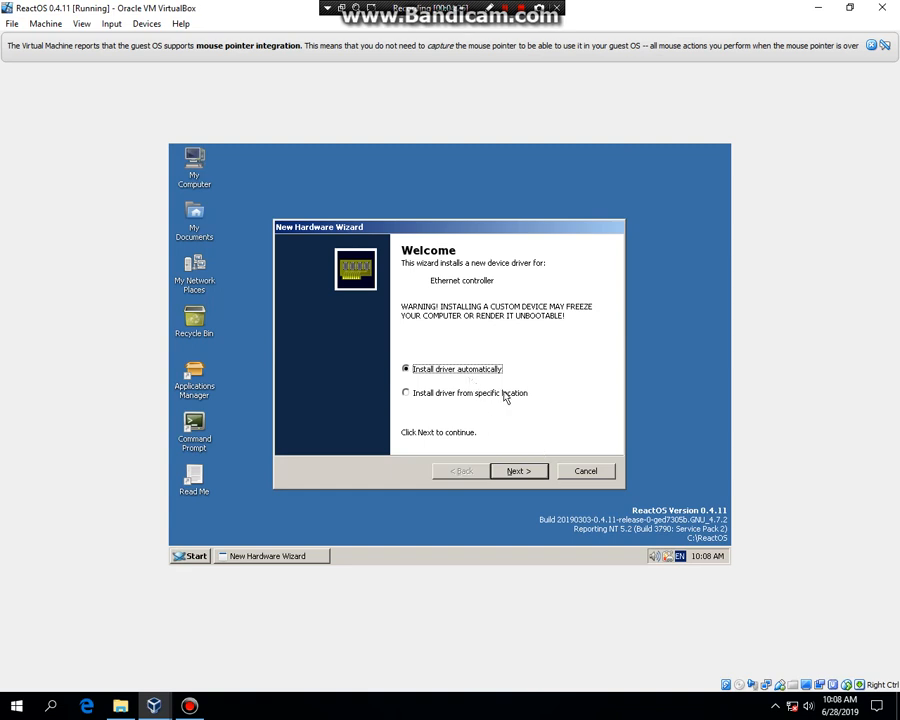
pyautogui.click(582, 471)
pyautogui.click(577, 472)
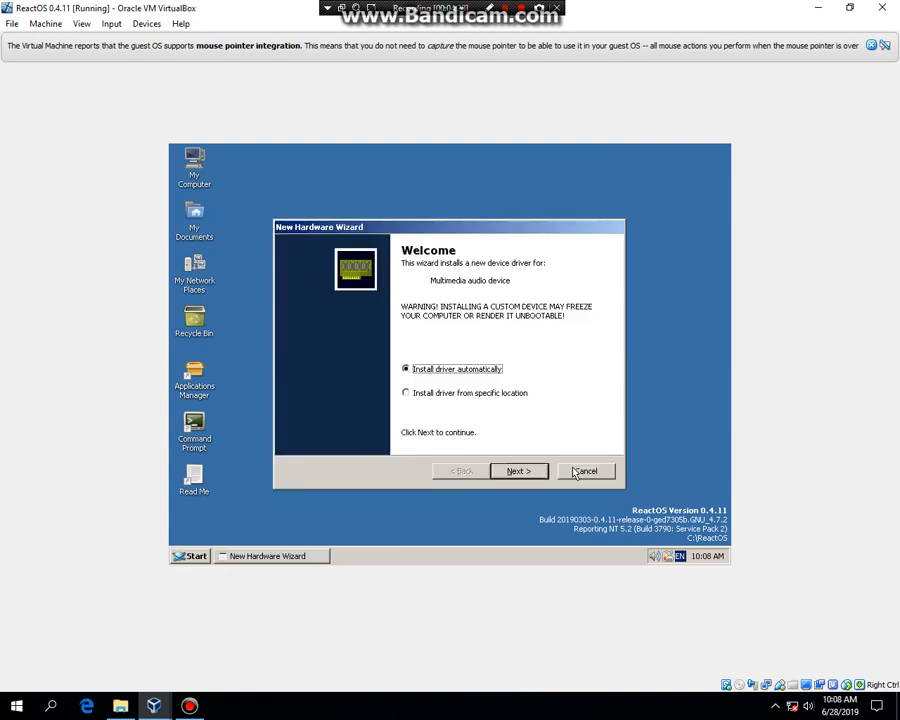
pyautogui.click(577, 472)
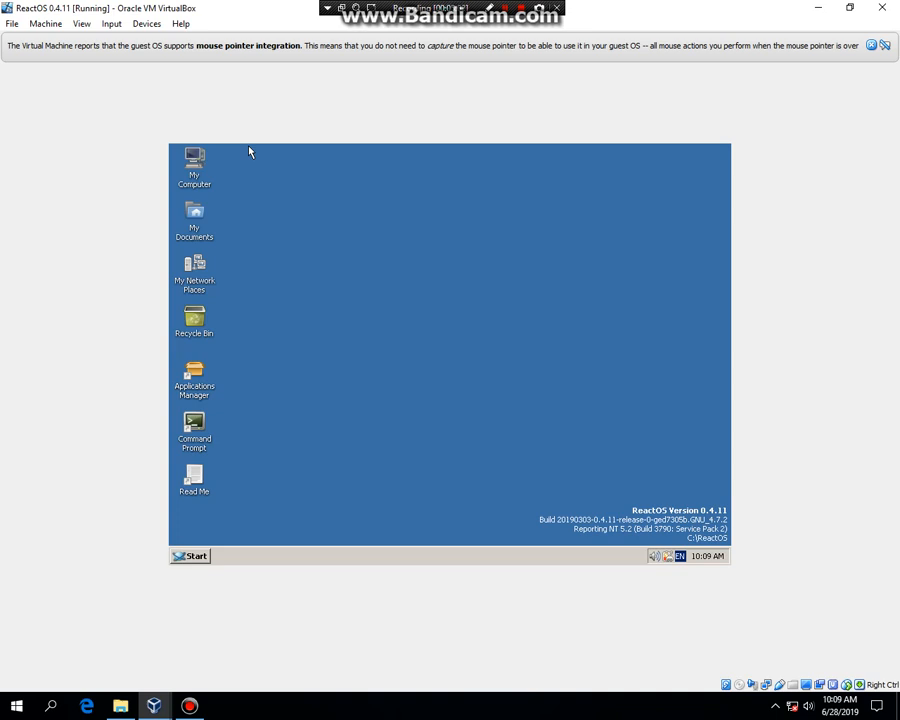
# - Insert the Guest Additions CD image and open its D: drive from My Computer in a maximized window
pyautogui.click(147, 23)
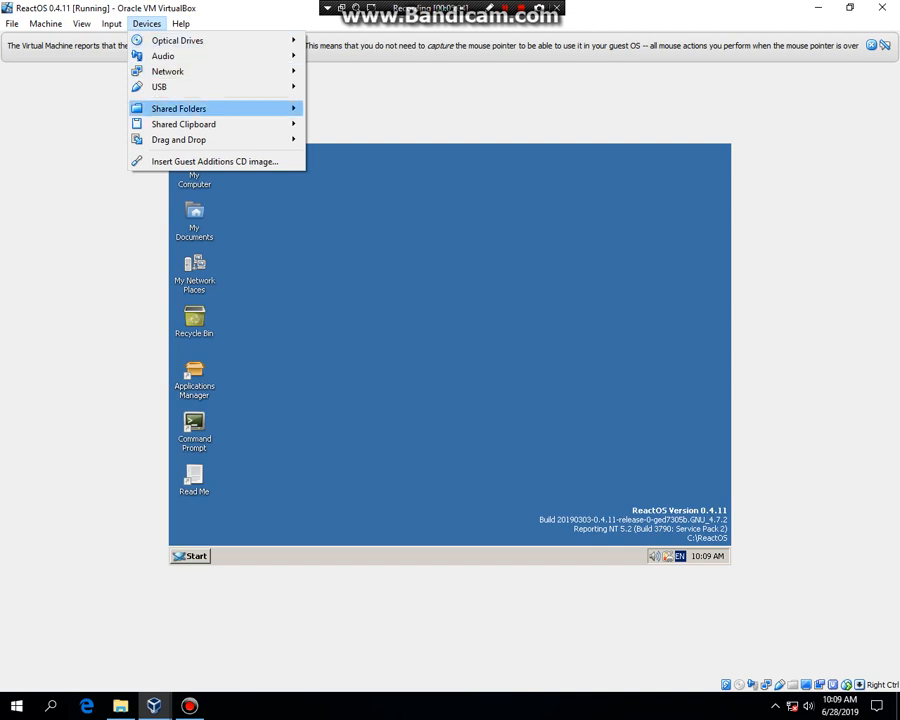
pyautogui.click(214, 161)
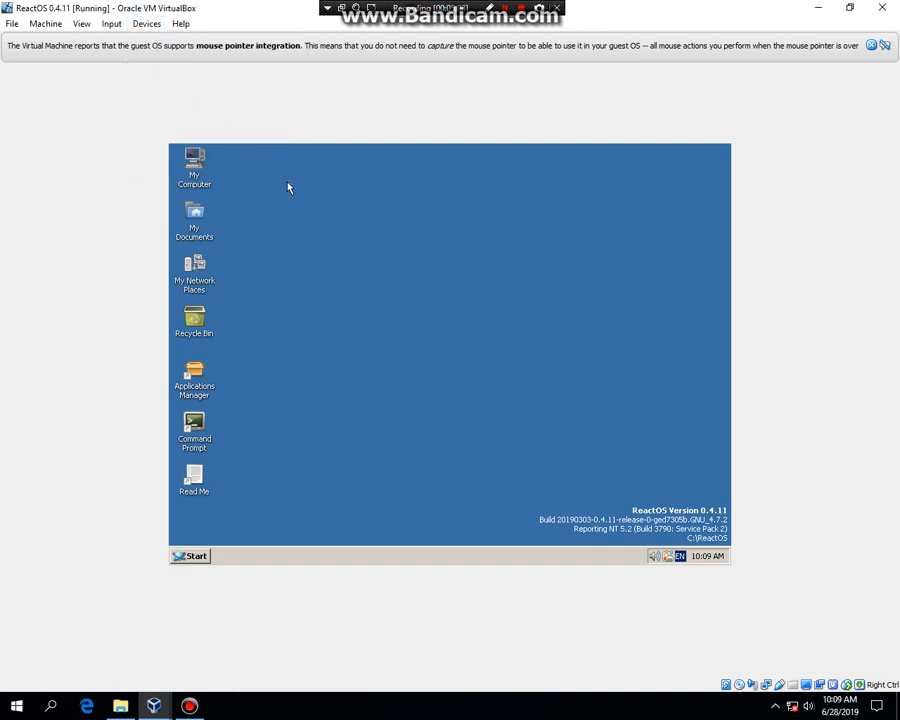
pyautogui.doubleClick(194, 162)
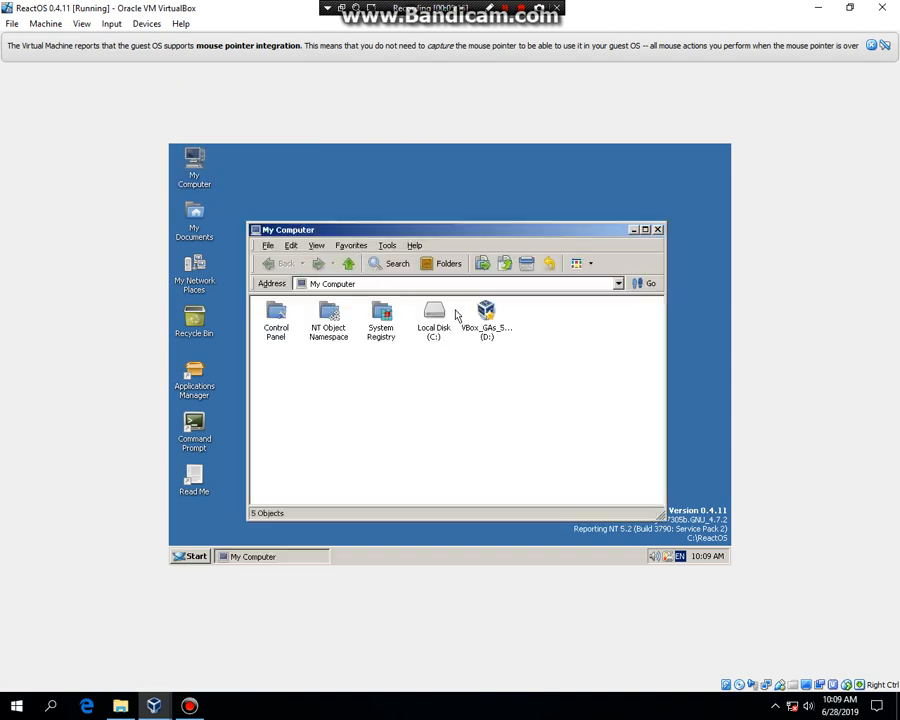
pyautogui.doubleClick(486, 312)
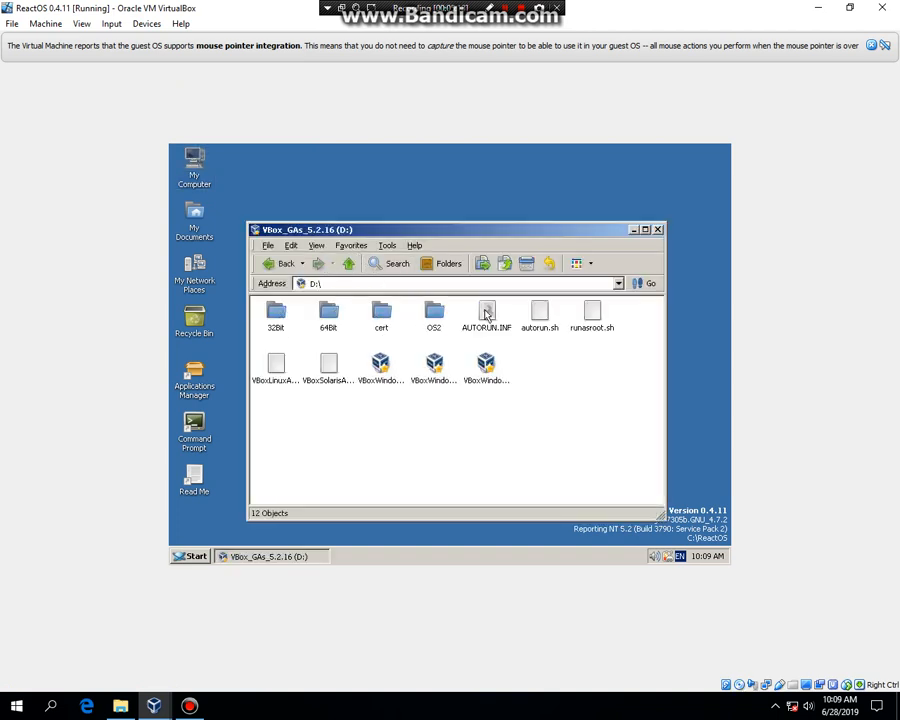
pyautogui.click(645, 229)
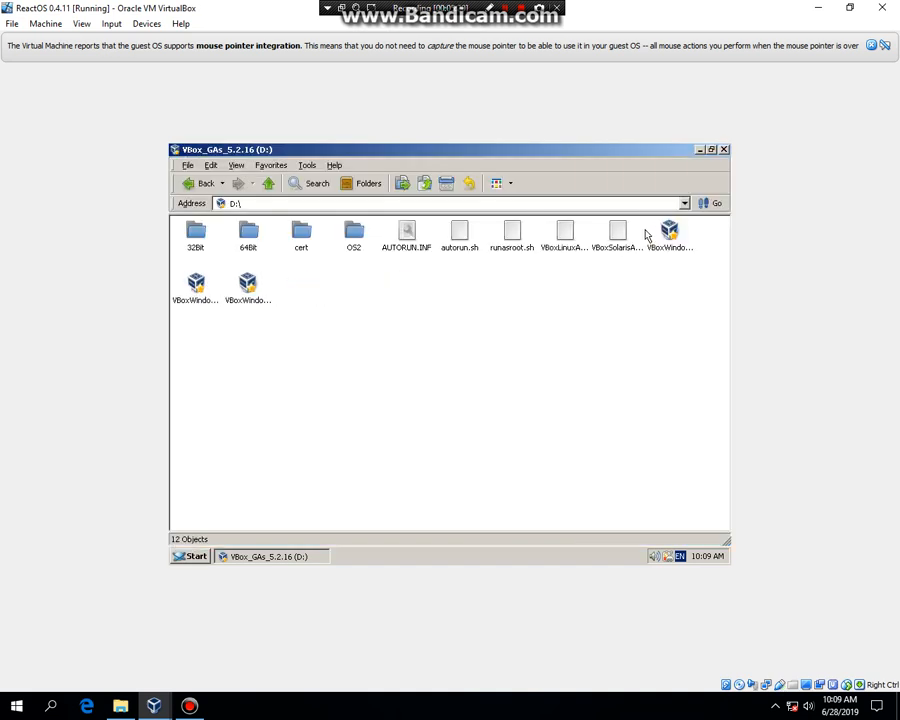
# - Identify the Windows installers on the Guest Additions disc and run VBoxWindowsAdditions-x86.exe
pyautogui.click(198, 286)
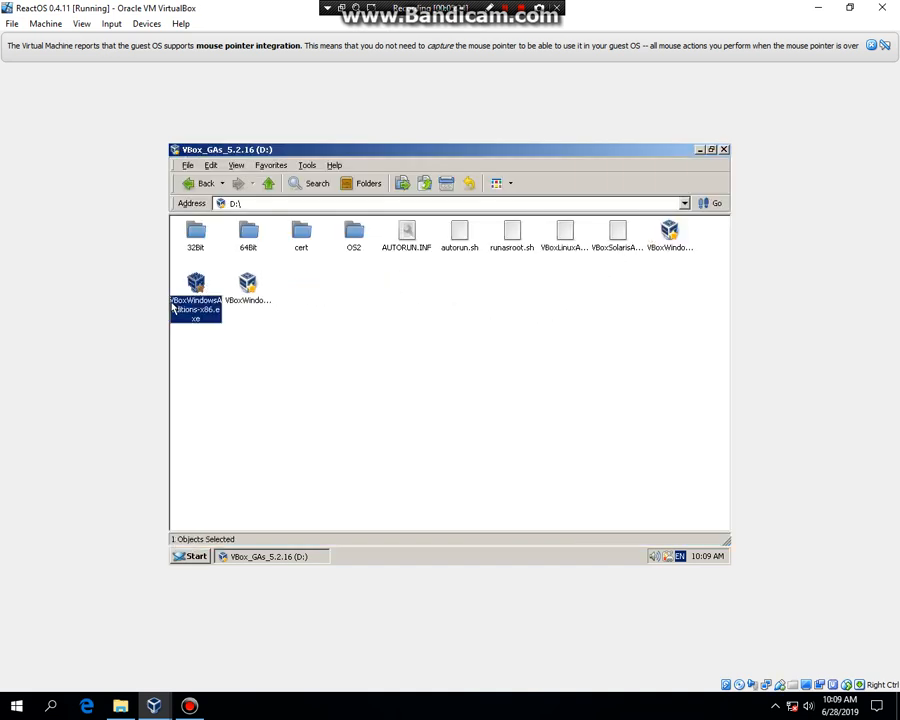
pyautogui.click(247, 283)
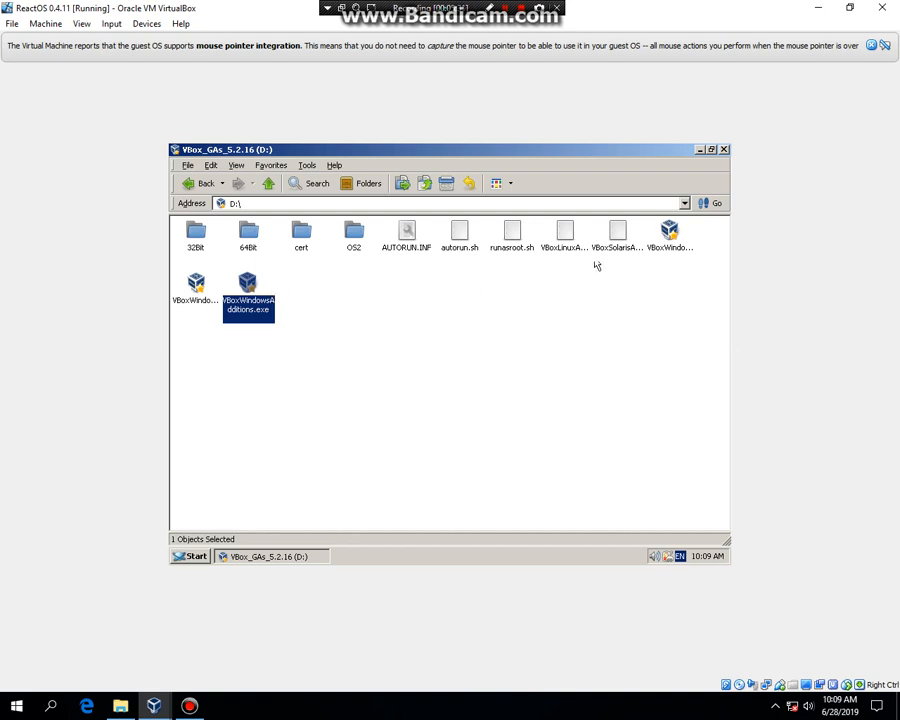
pyautogui.click(669, 232)
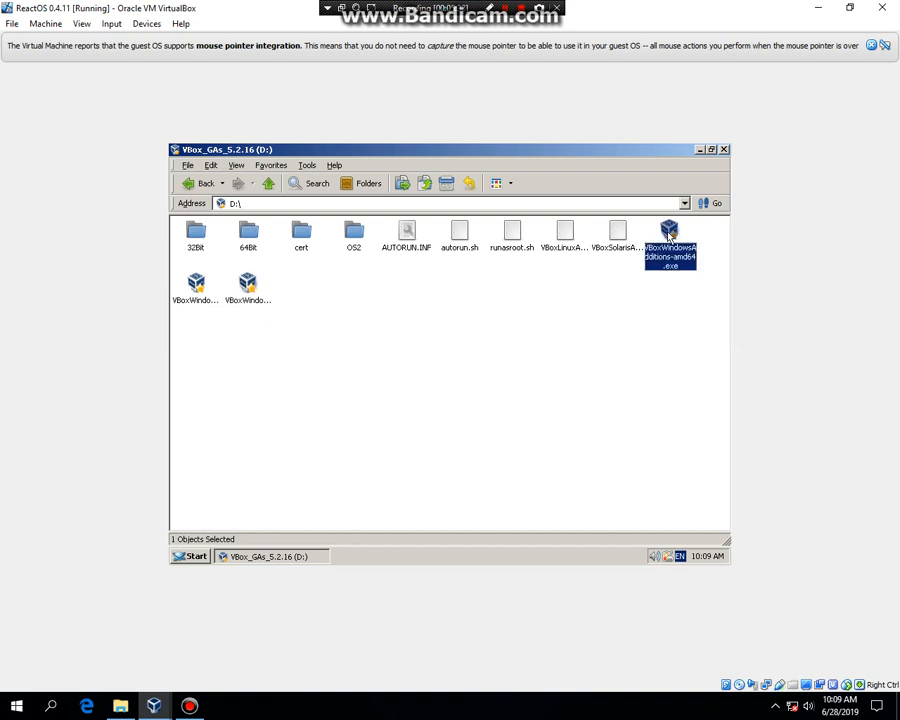
pyautogui.click(197, 285)
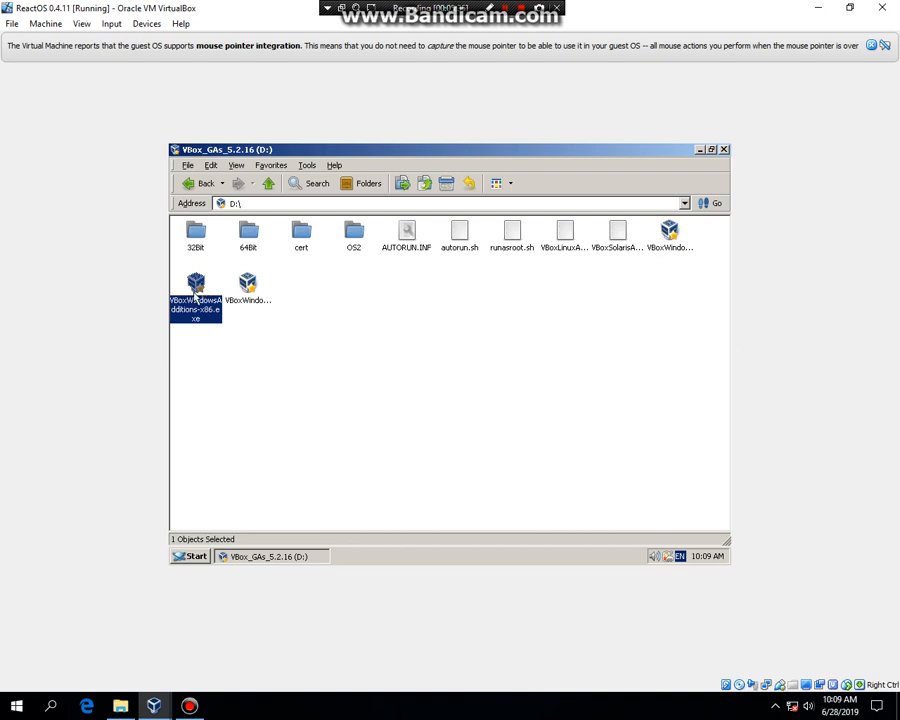
pyautogui.doubleClick(197, 285)
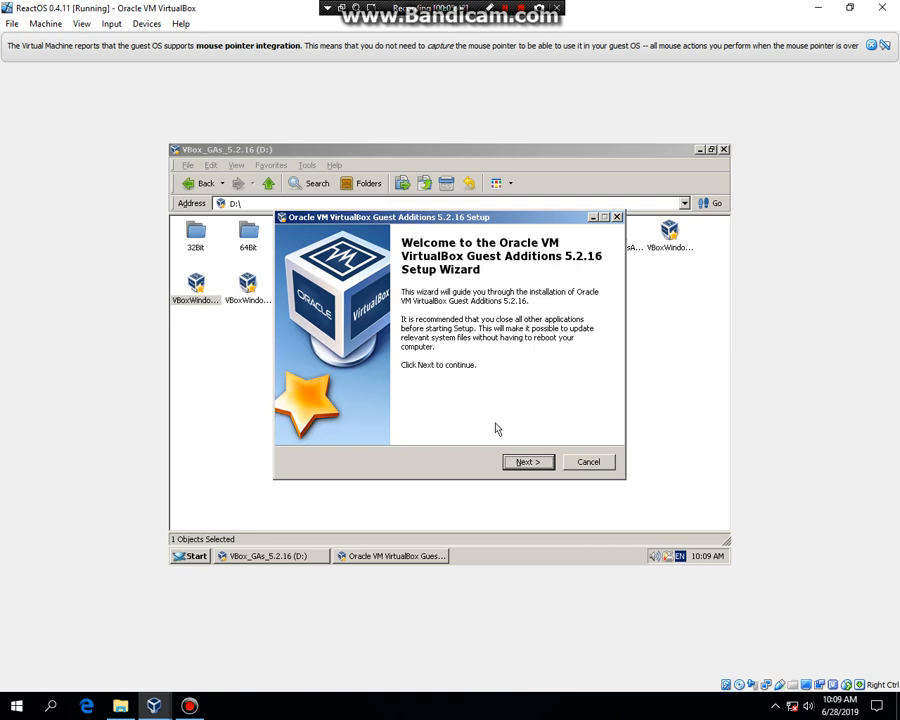
# - Install VirtualBox Guest Additions 5.2.16 in the default destination folder and reboot immediately
pyautogui.click(534, 463)
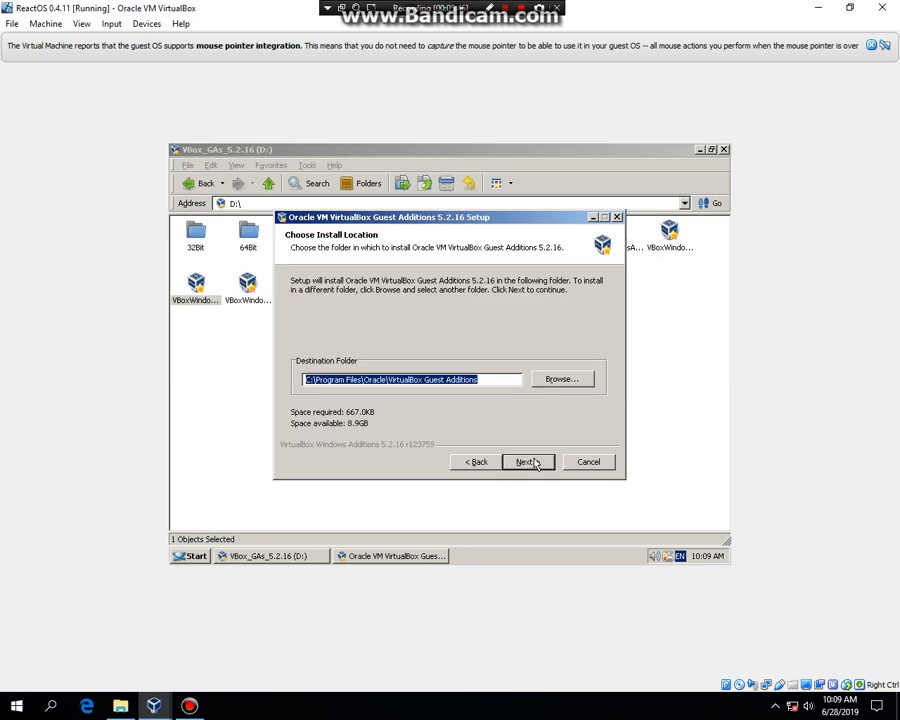
pyautogui.click(534, 463)
pyautogui.click(533, 464)
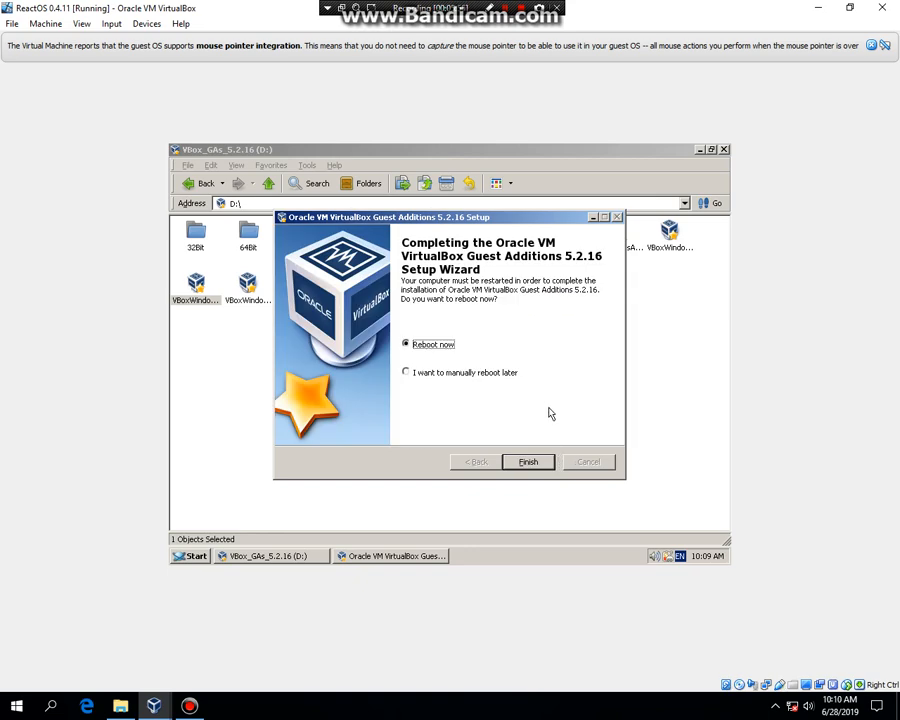
pyautogui.click(530, 463)
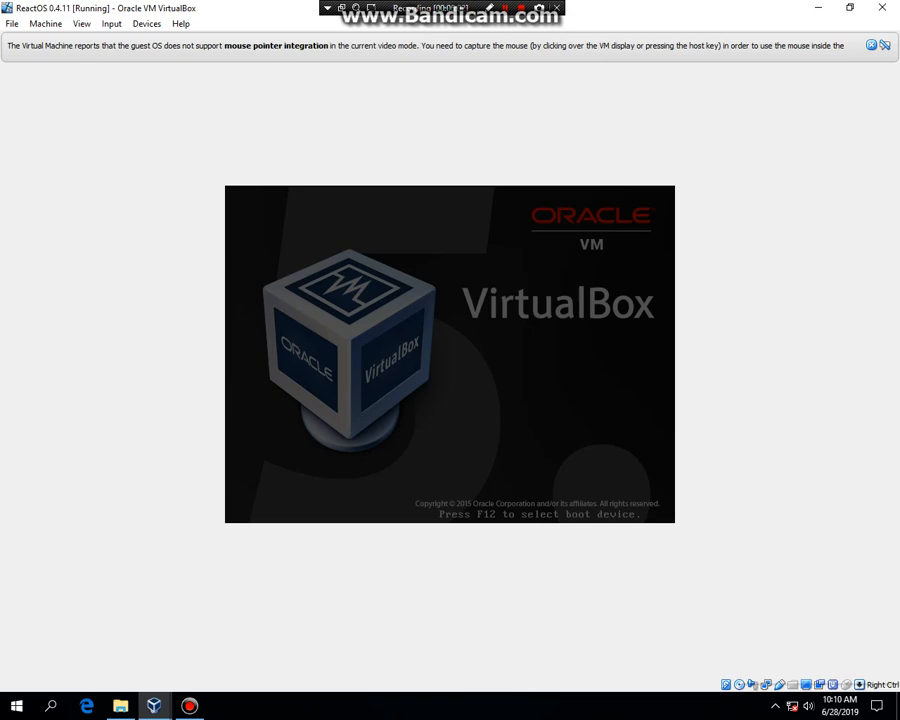
# - Remove the Guest Additions disk from the virtual drive and boot ReactOS
pyautogui.rightClick(738, 685)
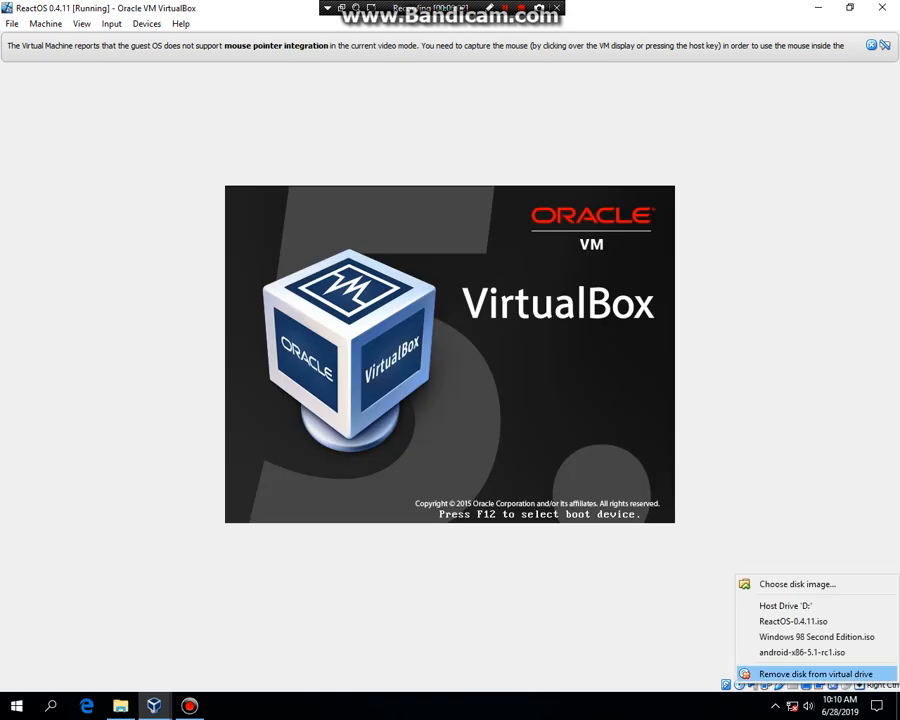
pyautogui.click(768, 674)
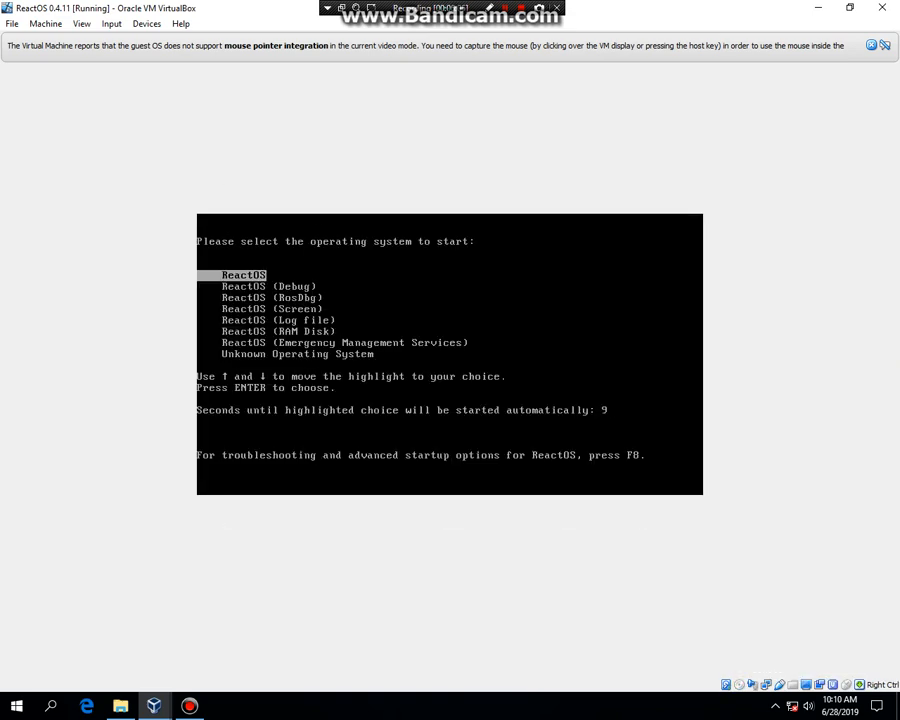
pyautogui.press('Return')
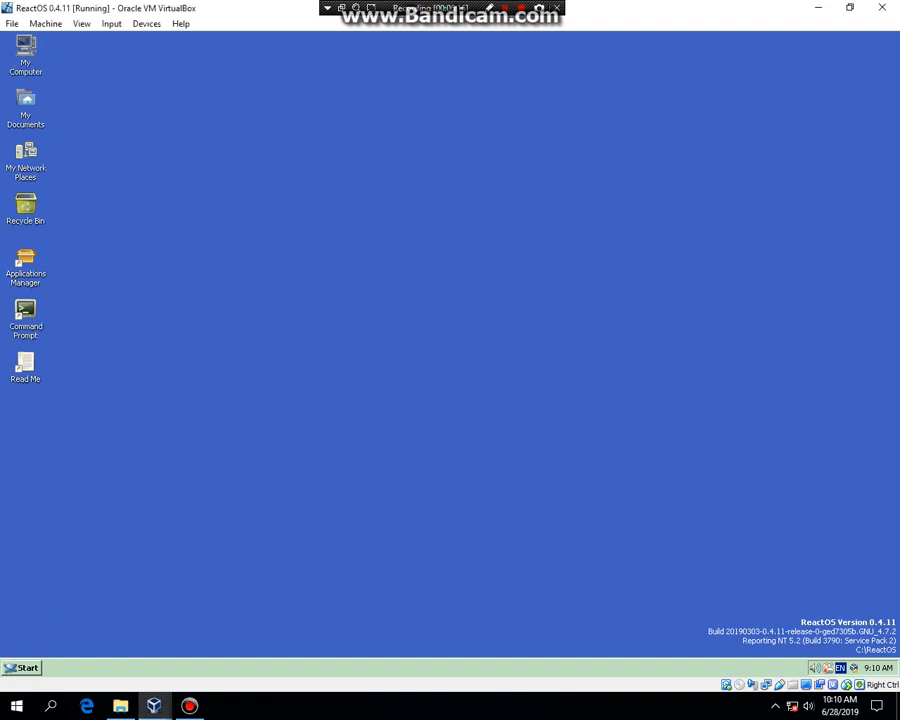
# - Set the ReactOS display colors to True Color (32 Bit), apply the change and keep the new display settings
pyautogui.rightClick(240, 322)
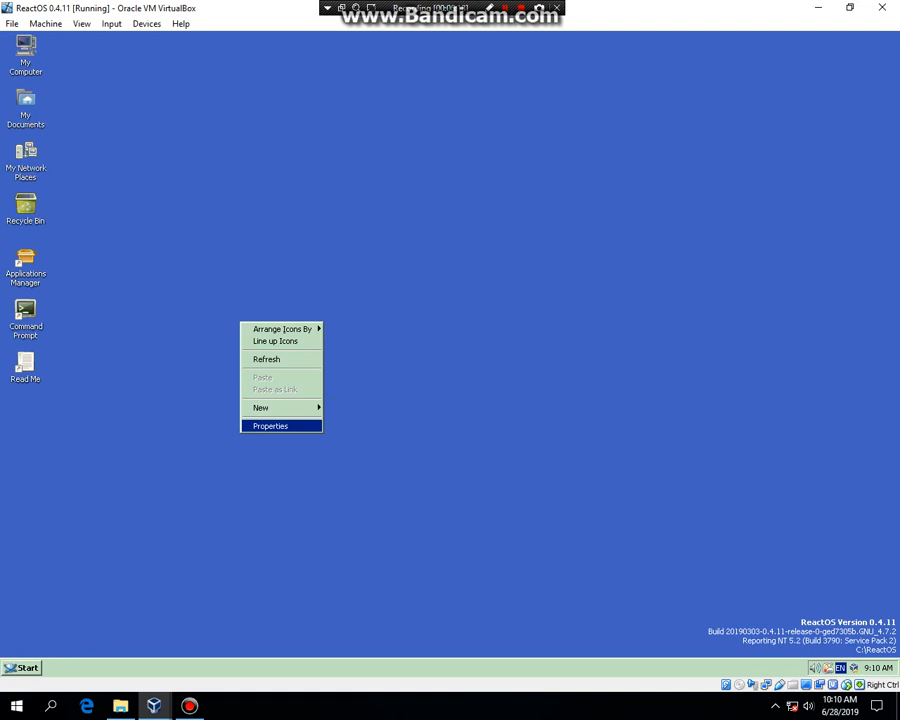
pyautogui.click(271, 426)
pyautogui.click(130, 59)
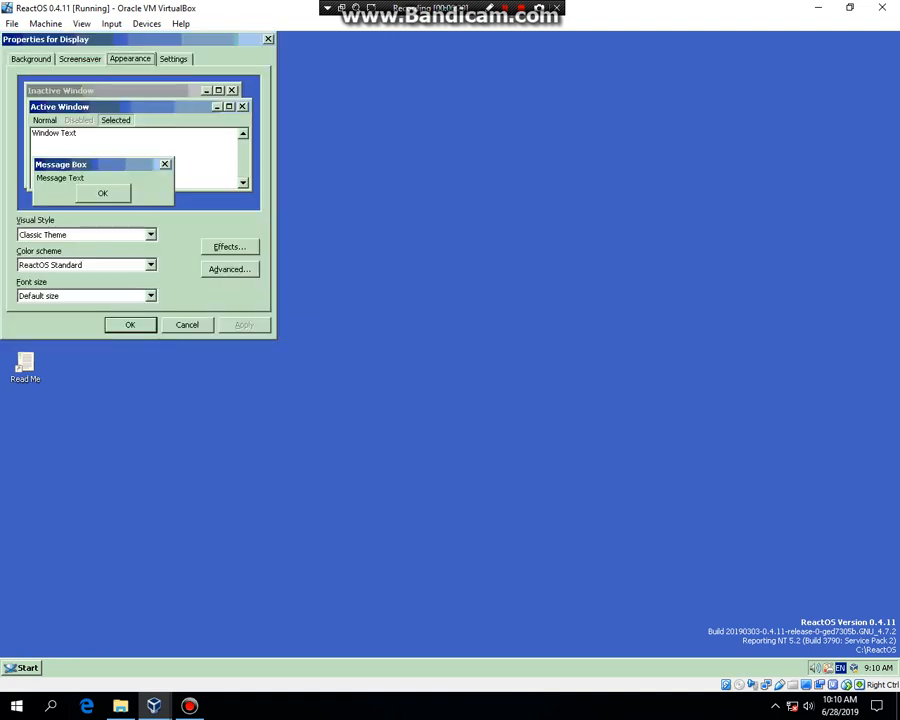
pyautogui.click(173, 59)
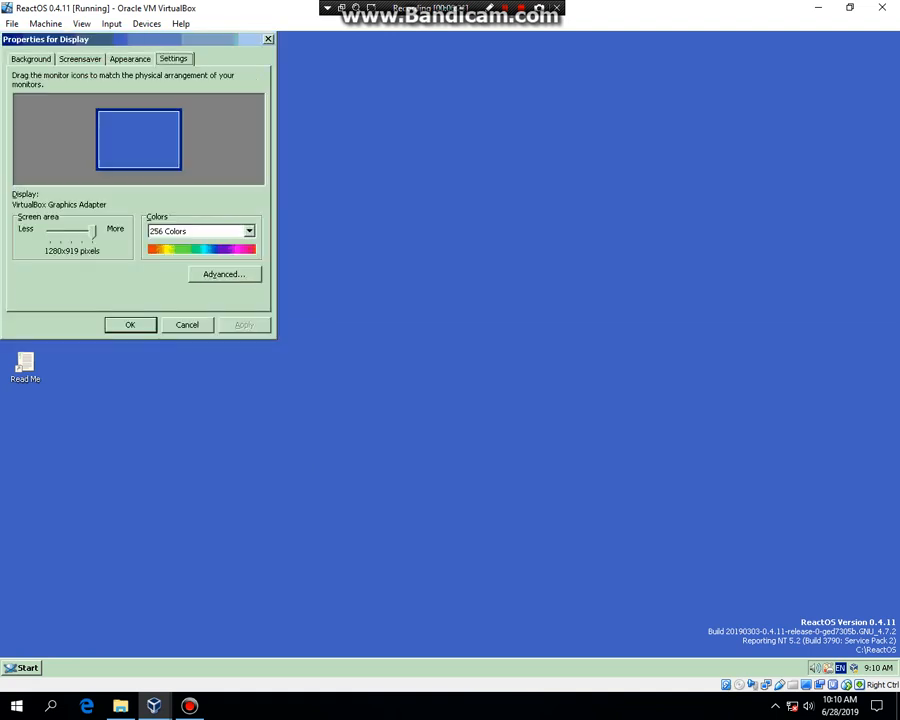
pyautogui.click(248, 231)
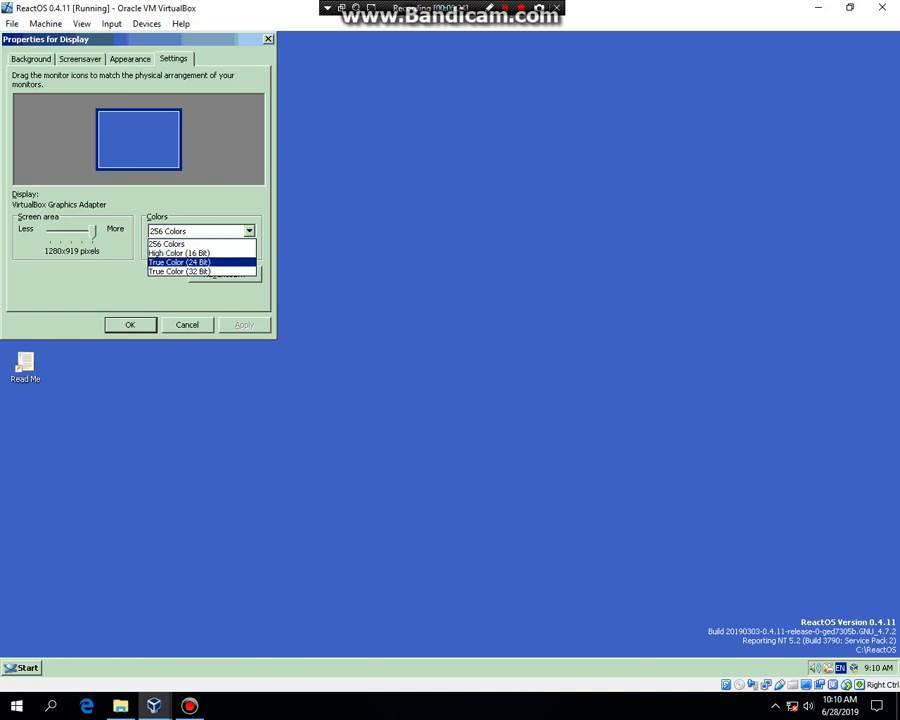
pyautogui.click(179, 271)
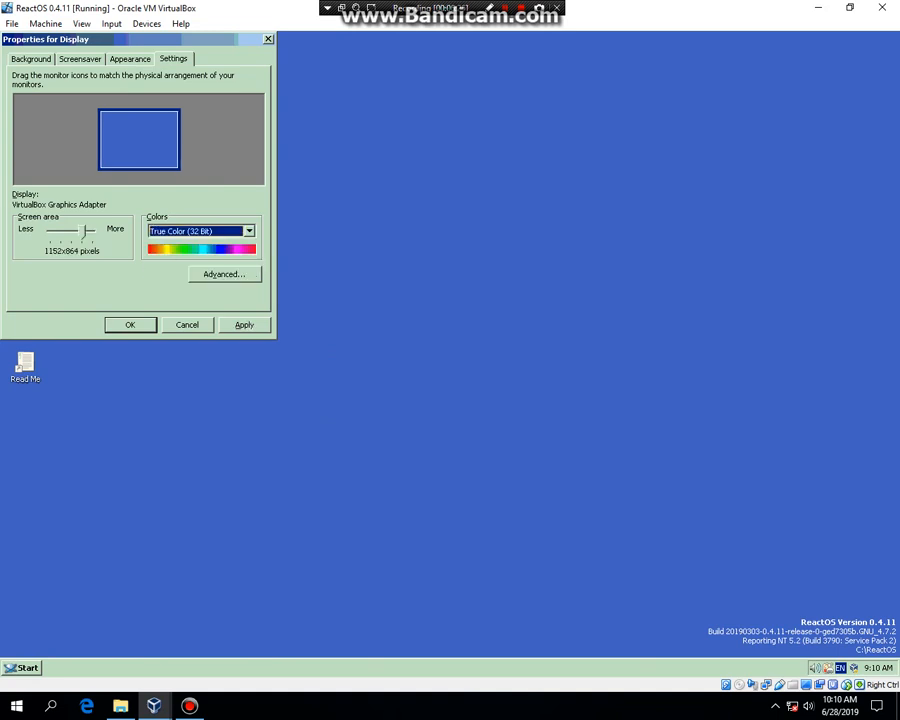
pyautogui.click(244, 325)
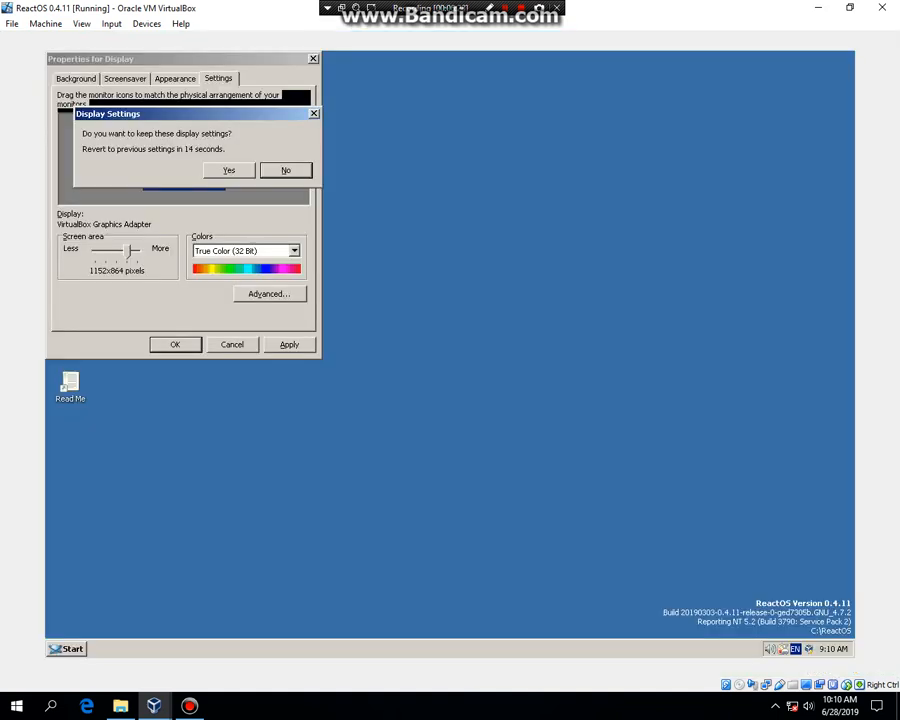
pyautogui.click(229, 171)
pyautogui.press('Return')
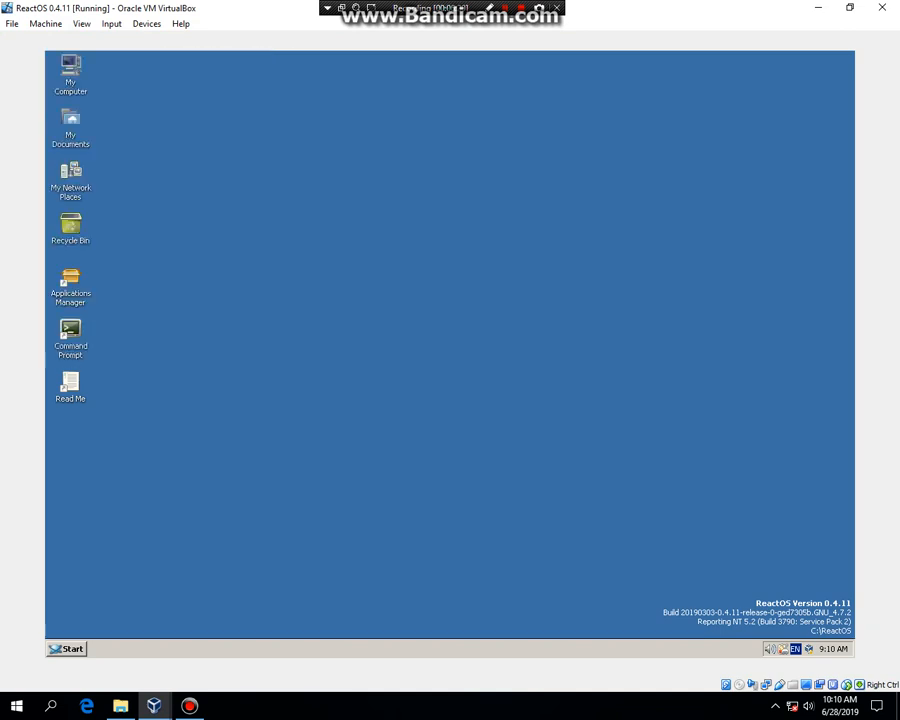
# - Restart ReactOS from its shutdown dialog and boot back to the desktop
pyautogui.press('super')
pyautogui.press('Up')
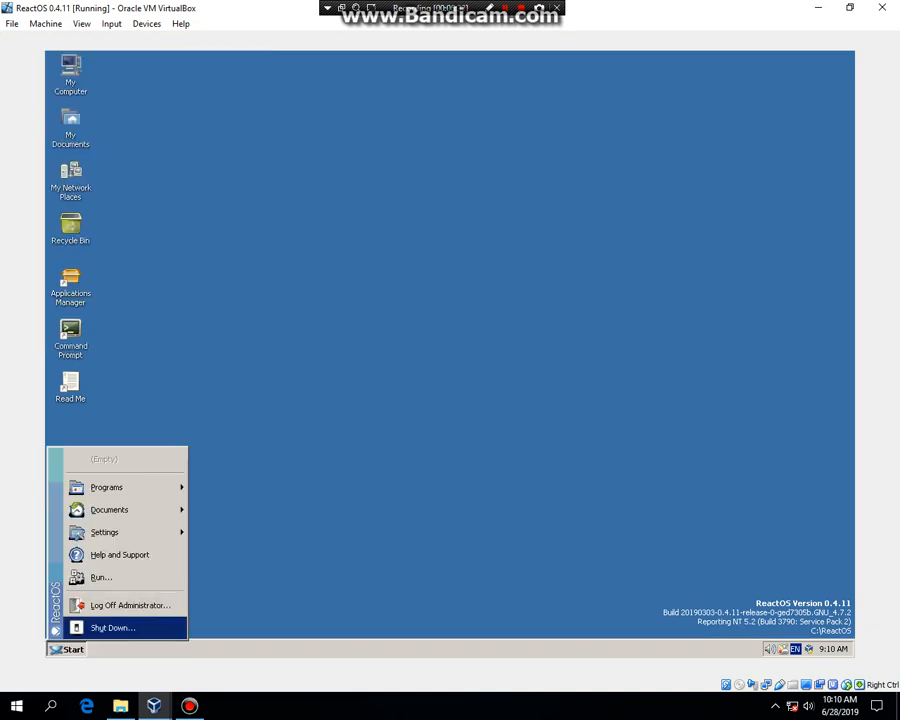
pyautogui.press('Return')
pyautogui.hotkey('alt', 'Down')
pyautogui.press('Down')
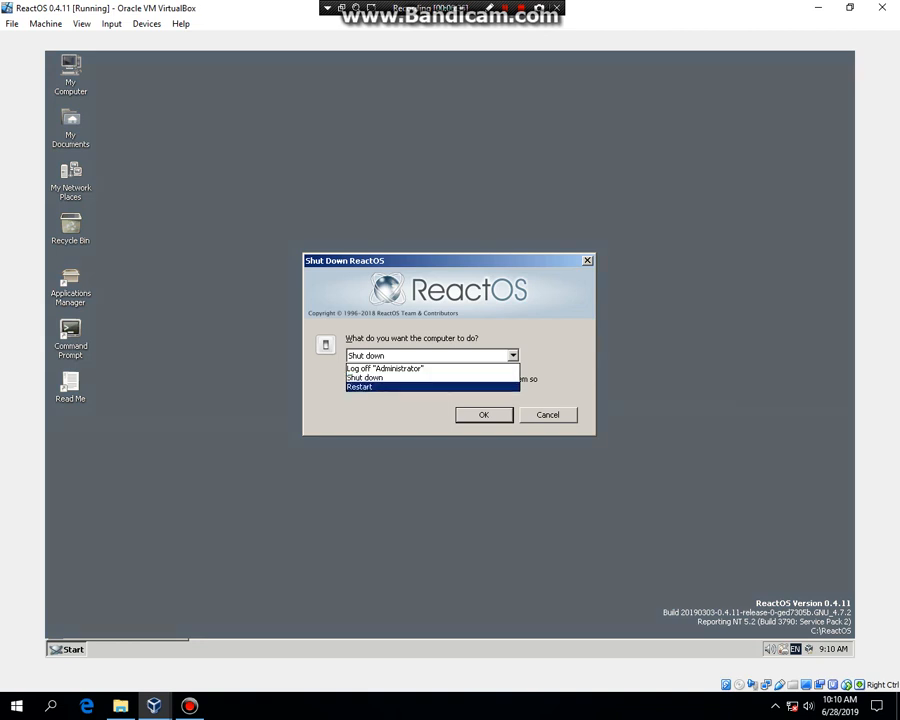
pyautogui.press('Return')
pyautogui.press('Return')
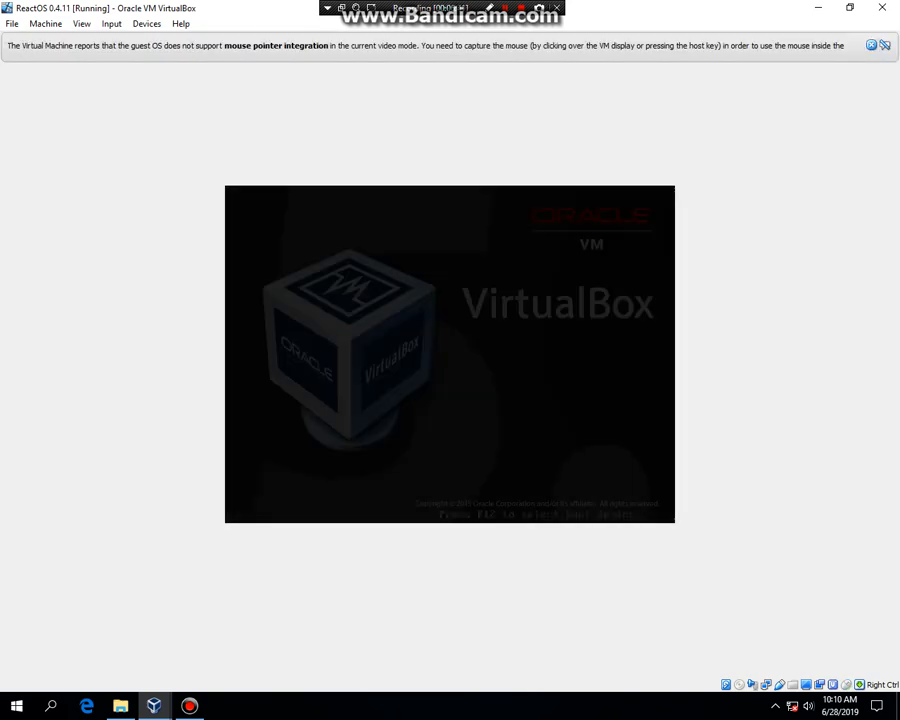
pyautogui.press('Return')
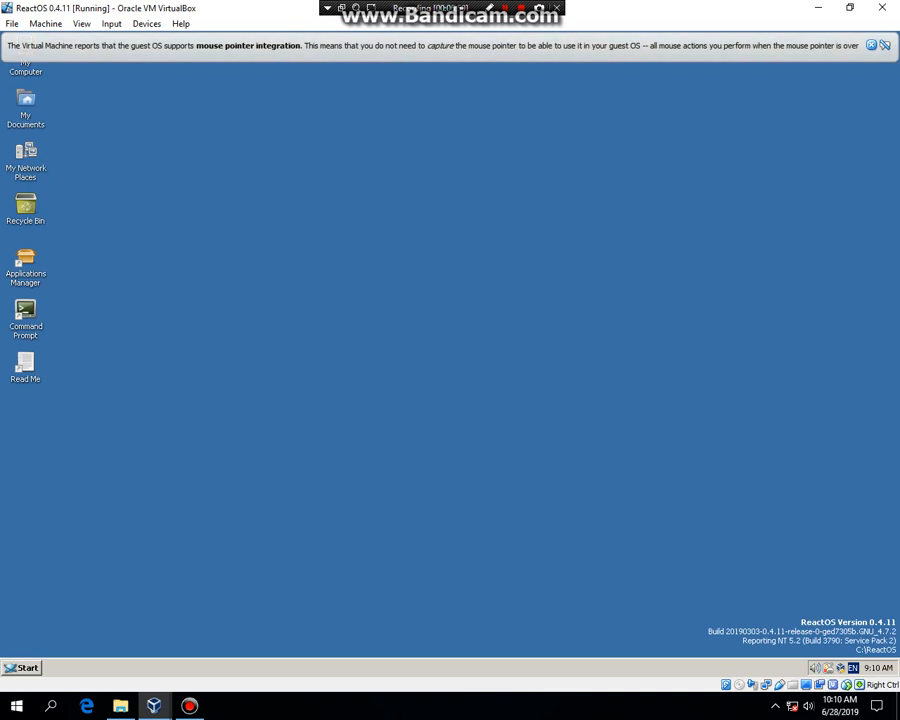
# - Check the screen area and color depth in the ReactOS display properties, then close them without changes
pyautogui.rightClick(179, 301)
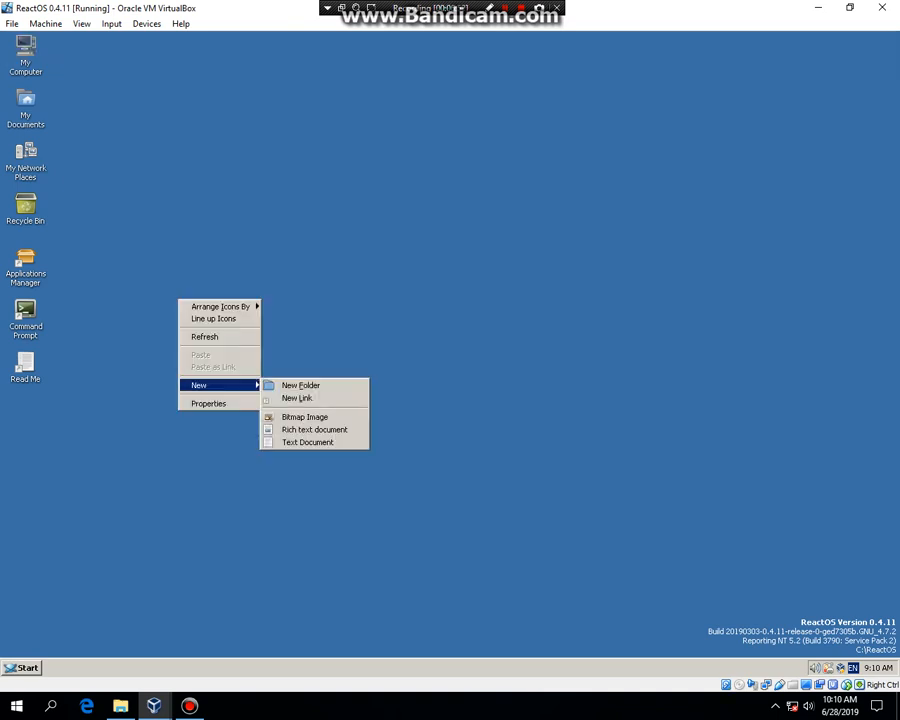
pyautogui.click(208, 403)
pyautogui.click(173, 59)
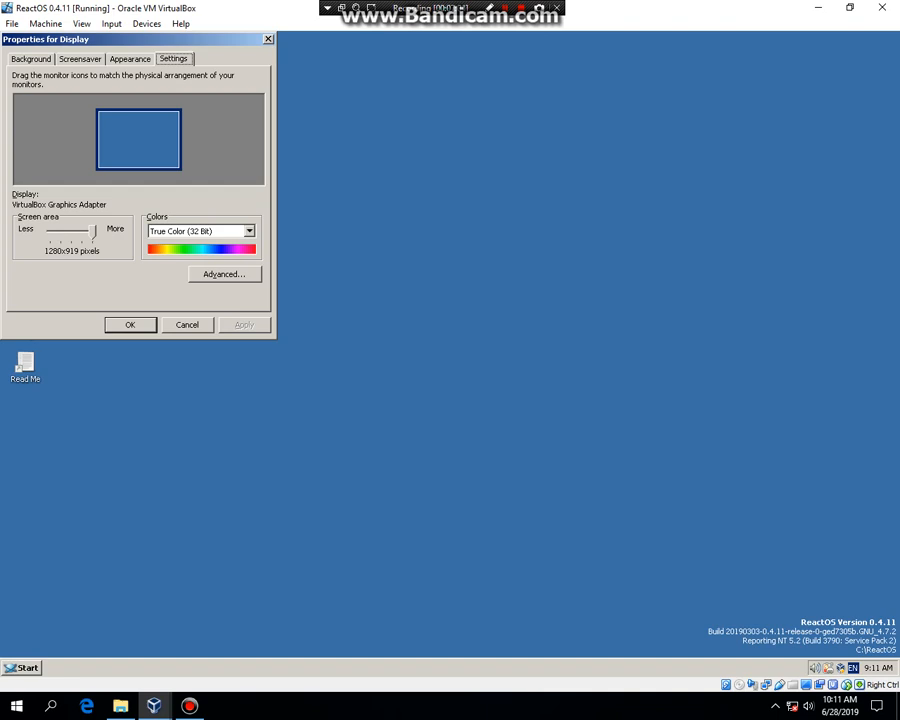
pyautogui.press('Escape')
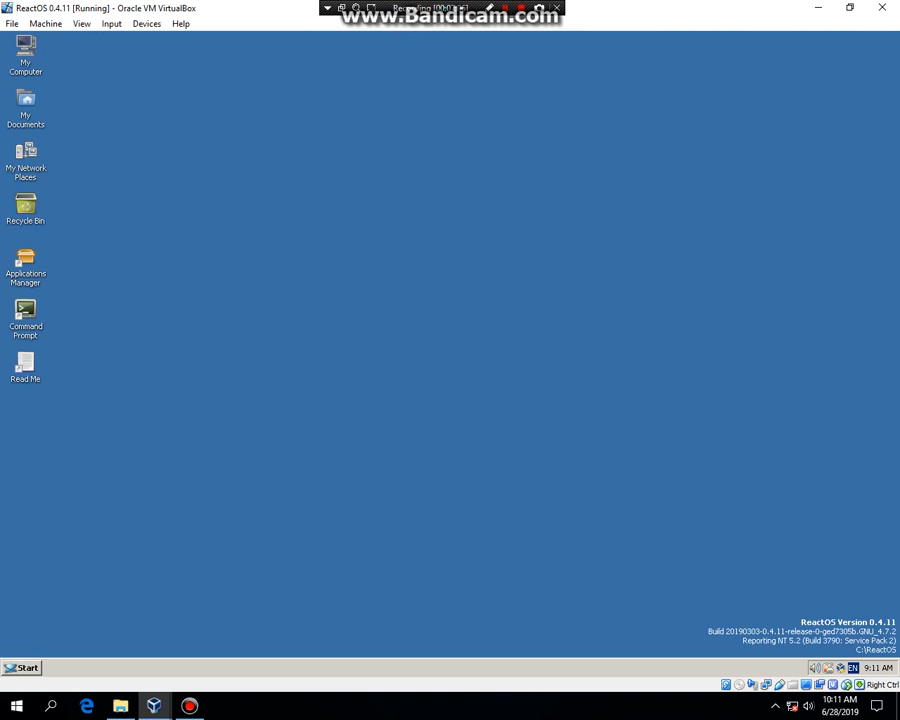
# - Open the system properties of My Computer to view the general system and machine information
pyautogui.rightClick(25, 52)
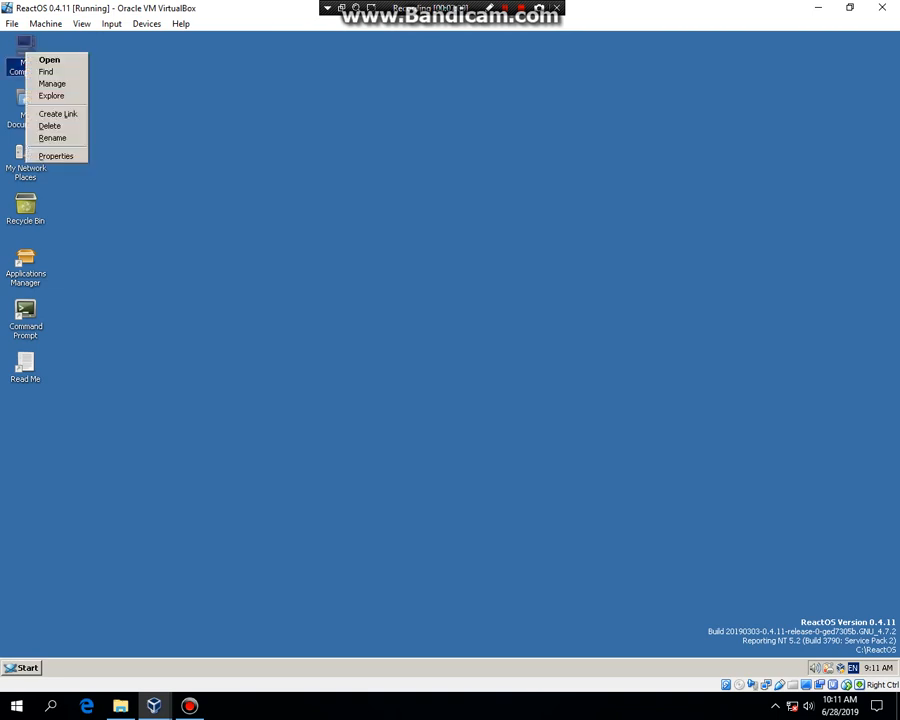
pyautogui.click(55, 155)
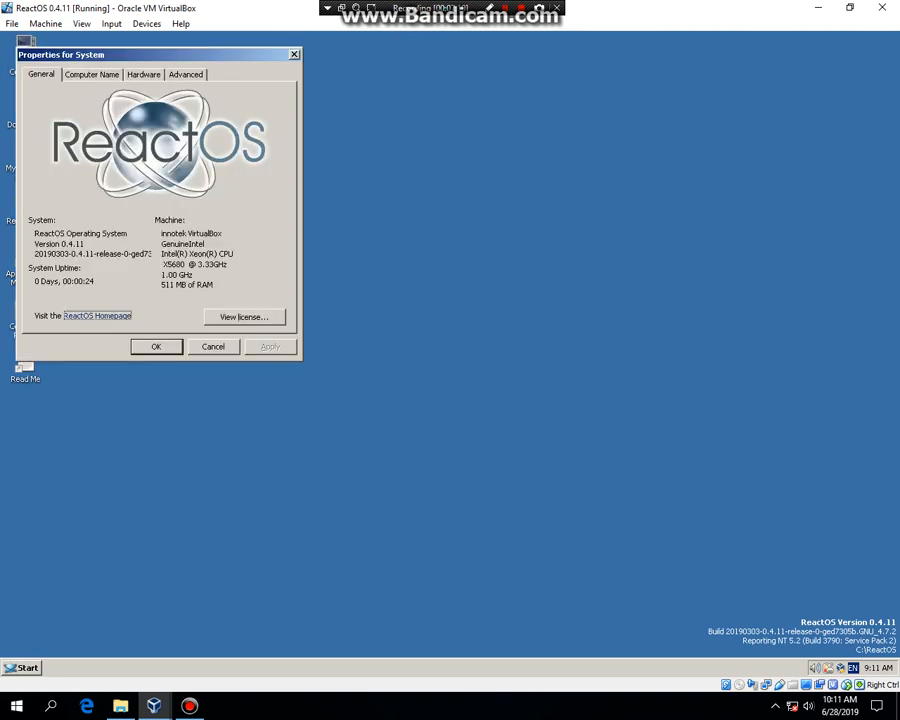